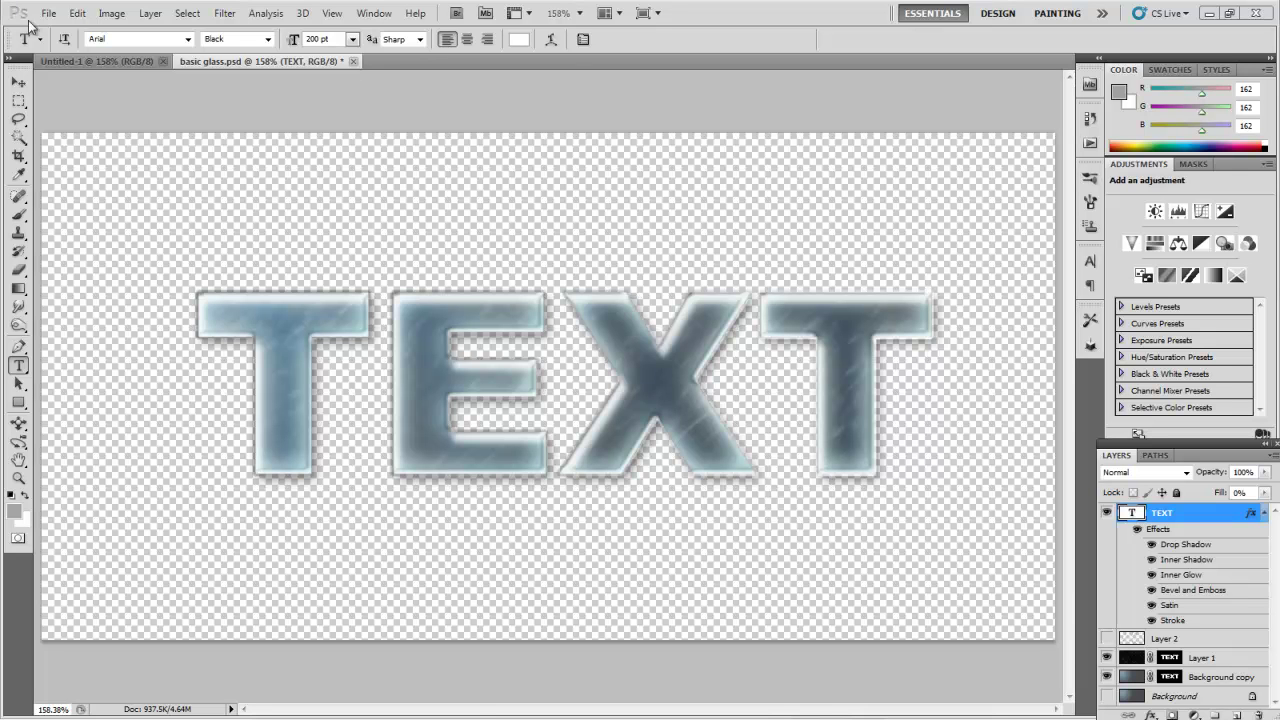
# Create a new 800 × 400 px white document, Untitled-2, and fit it to the window
pyautogui.click(60, 62)
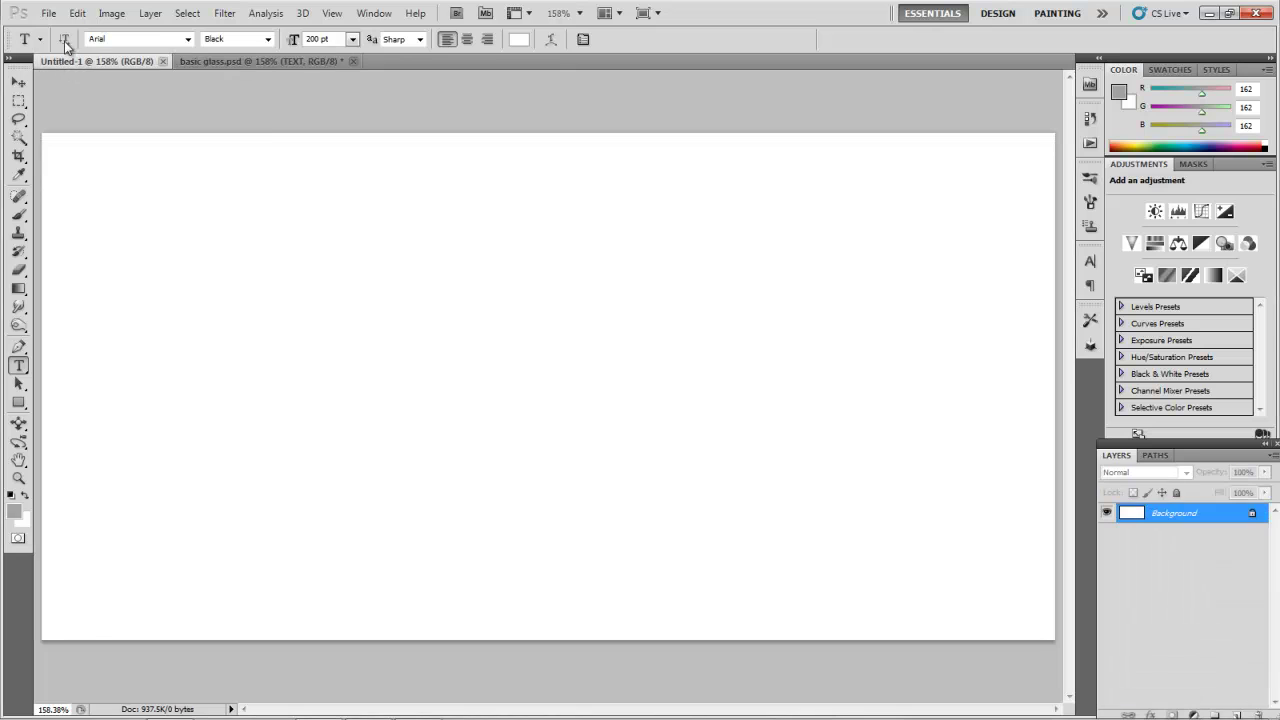
pyautogui.click(49, 14)
pyautogui.click(64, 26)
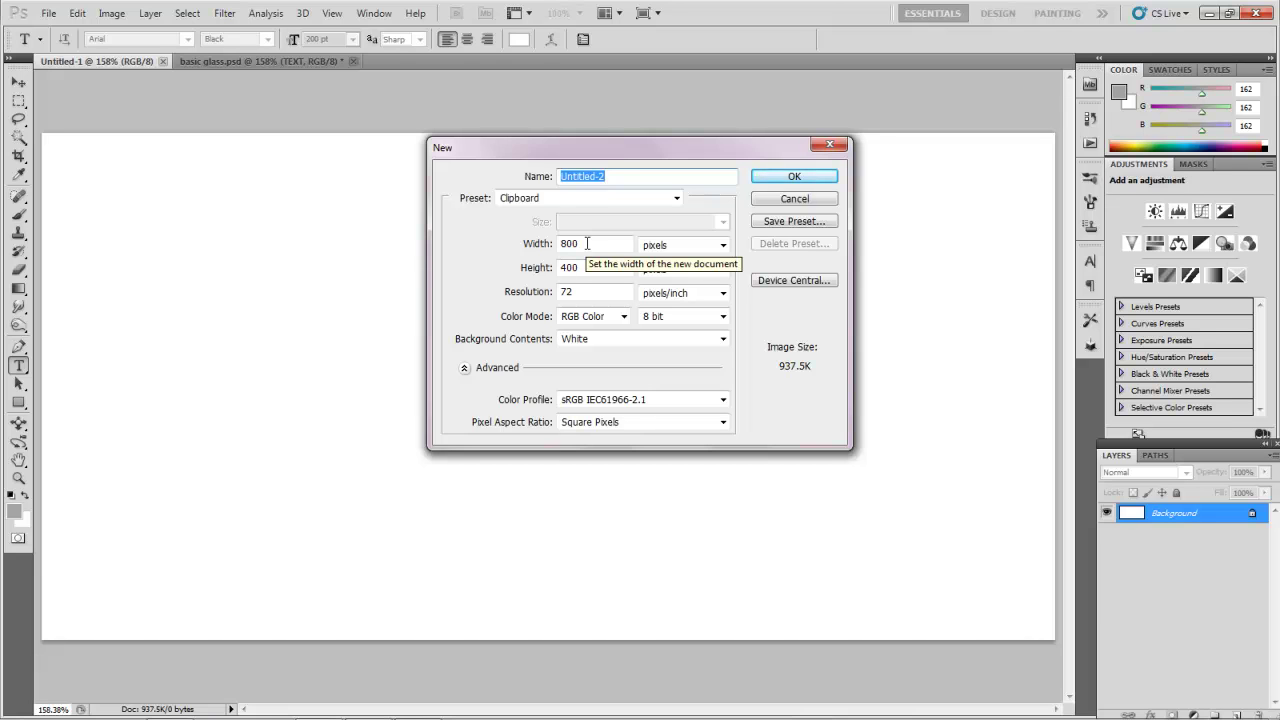
pyautogui.click(789, 177)
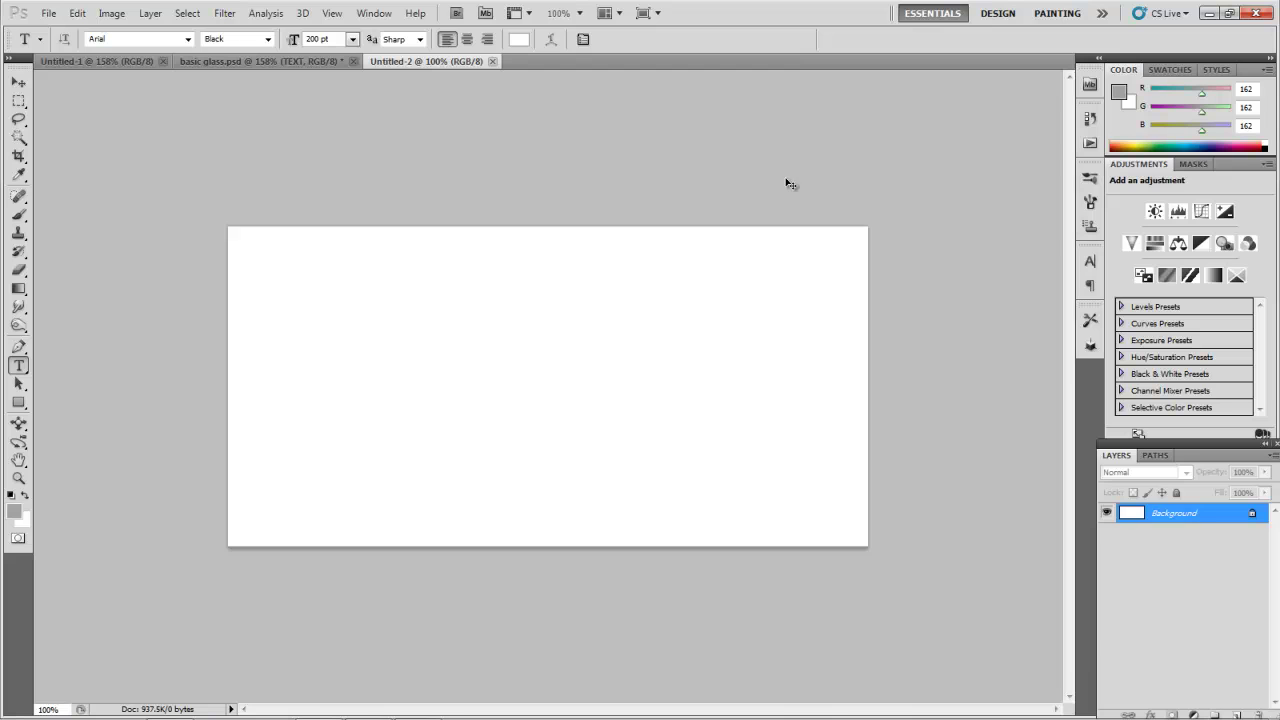
pyautogui.hotkey('ctrl', '0')
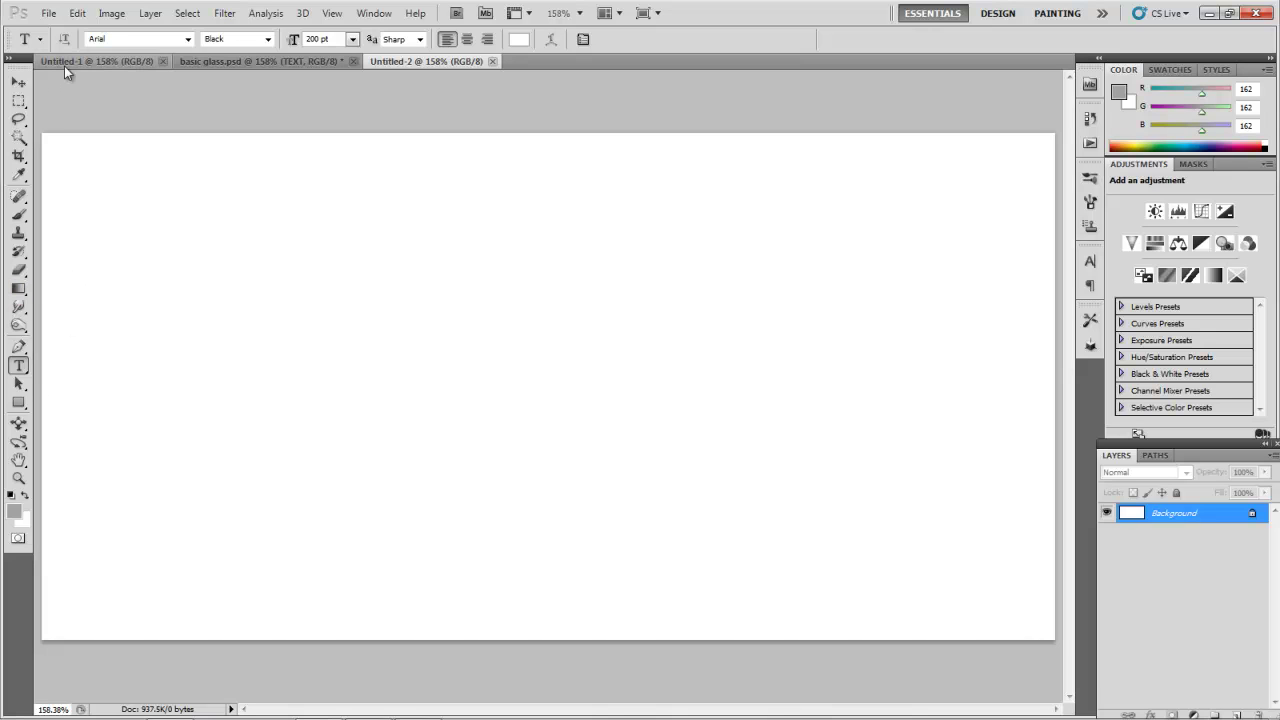
# With the Gradient tool, set the left gradient stop to light grey-blue #85a5b6
pyautogui.click(18, 289)
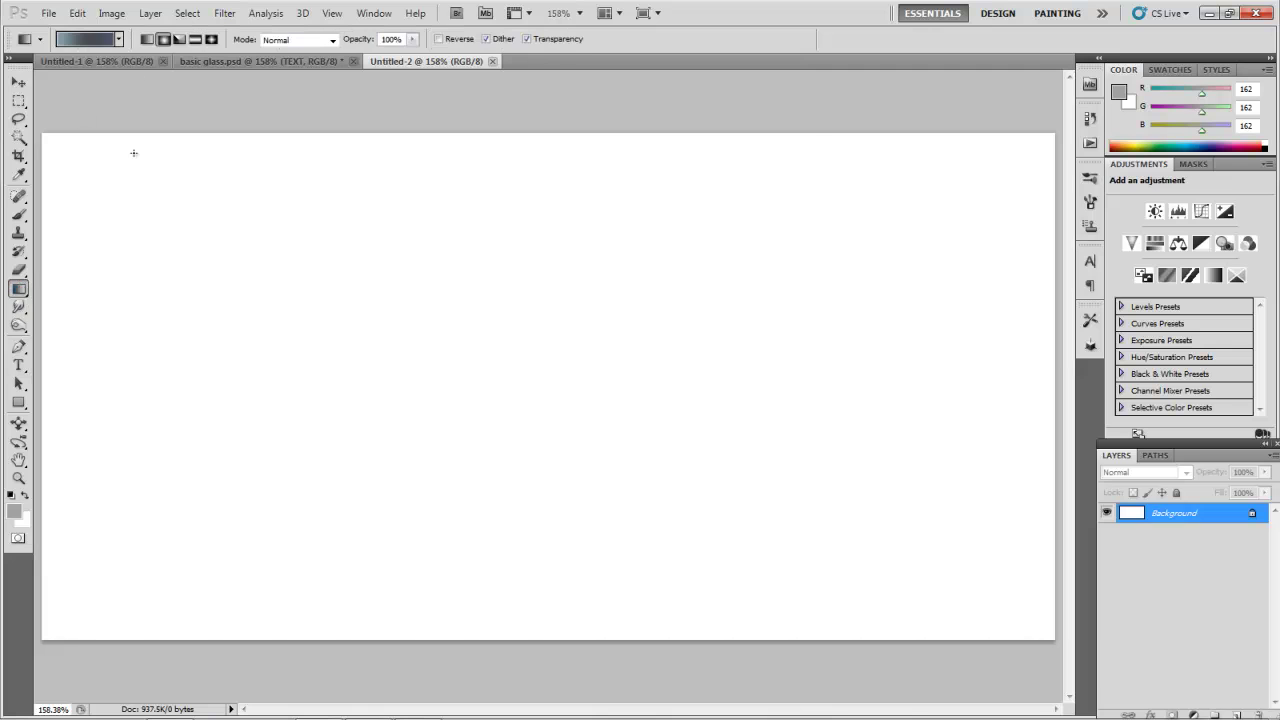
pyautogui.click(84, 40)
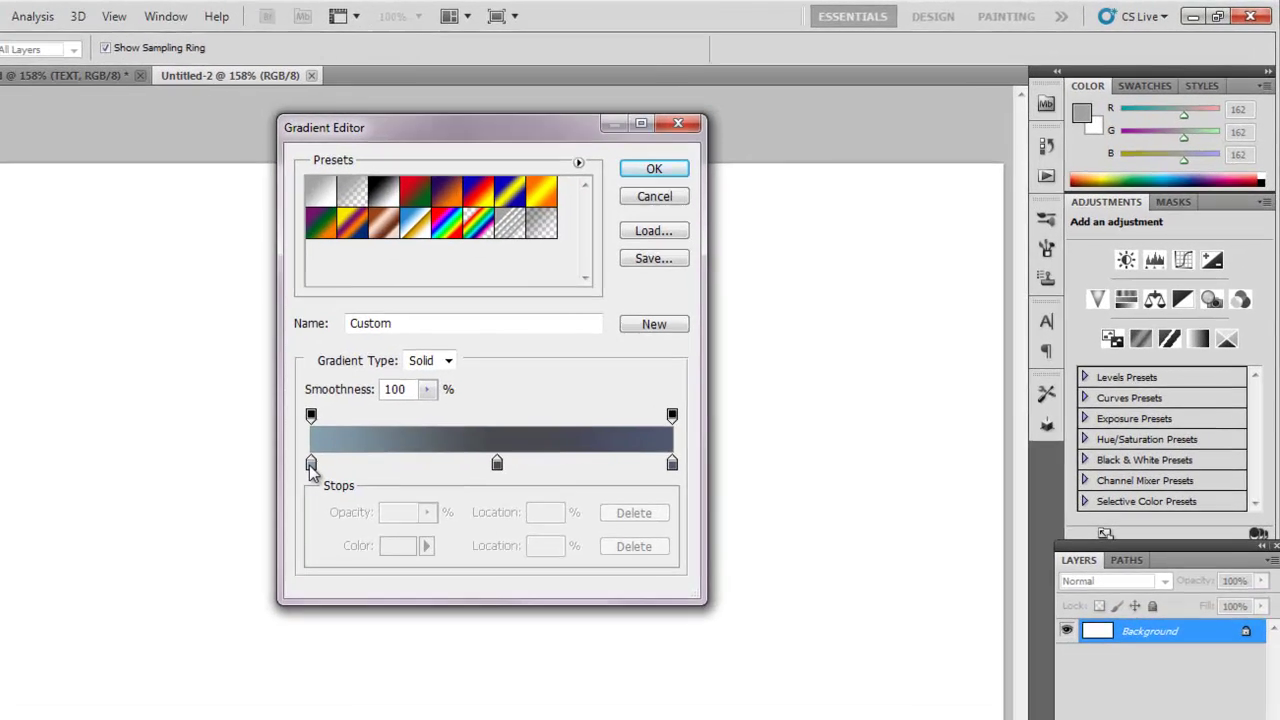
pyautogui.click(492, 378)
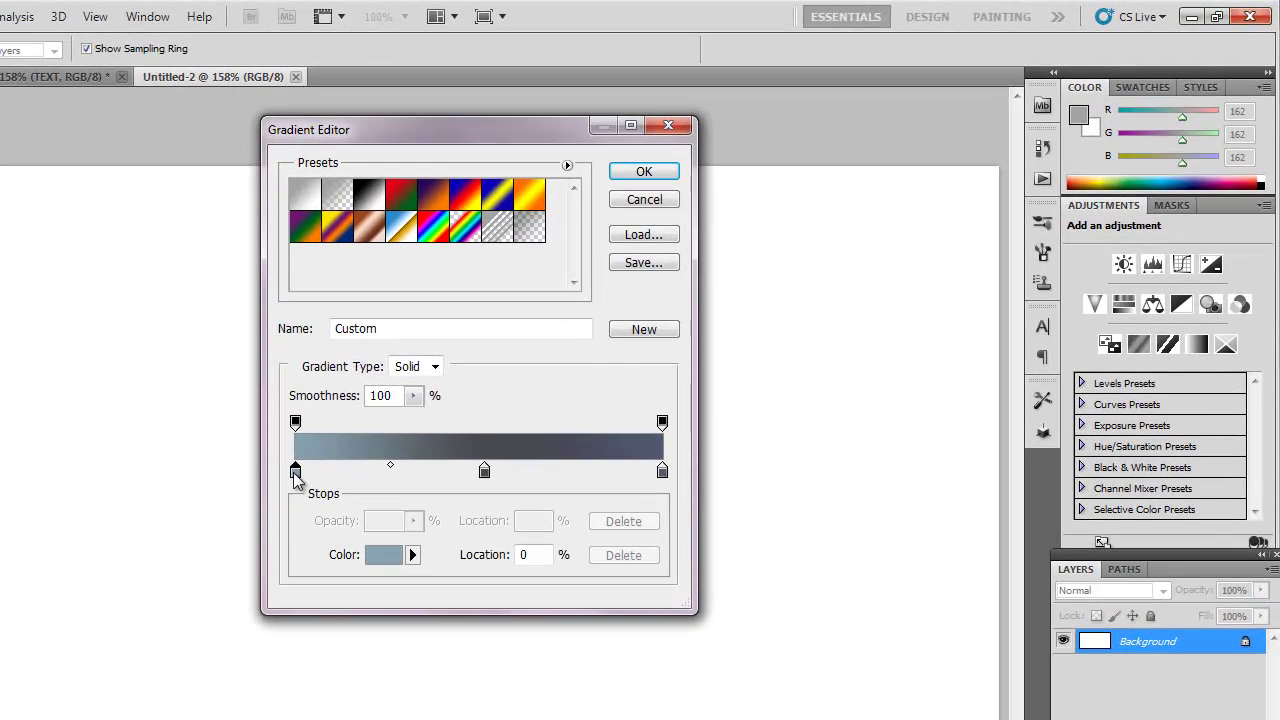
pyautogui.doubleClick(296, 474)
pyautogui.moveTo(832, 198)
pyautogui.mouseDown()
pyautogui.moveTo(826, 177)
pyautogui.moveTo(804, 187)
pyautogui.mouseUp()
pyautogui.click(1200, 105)
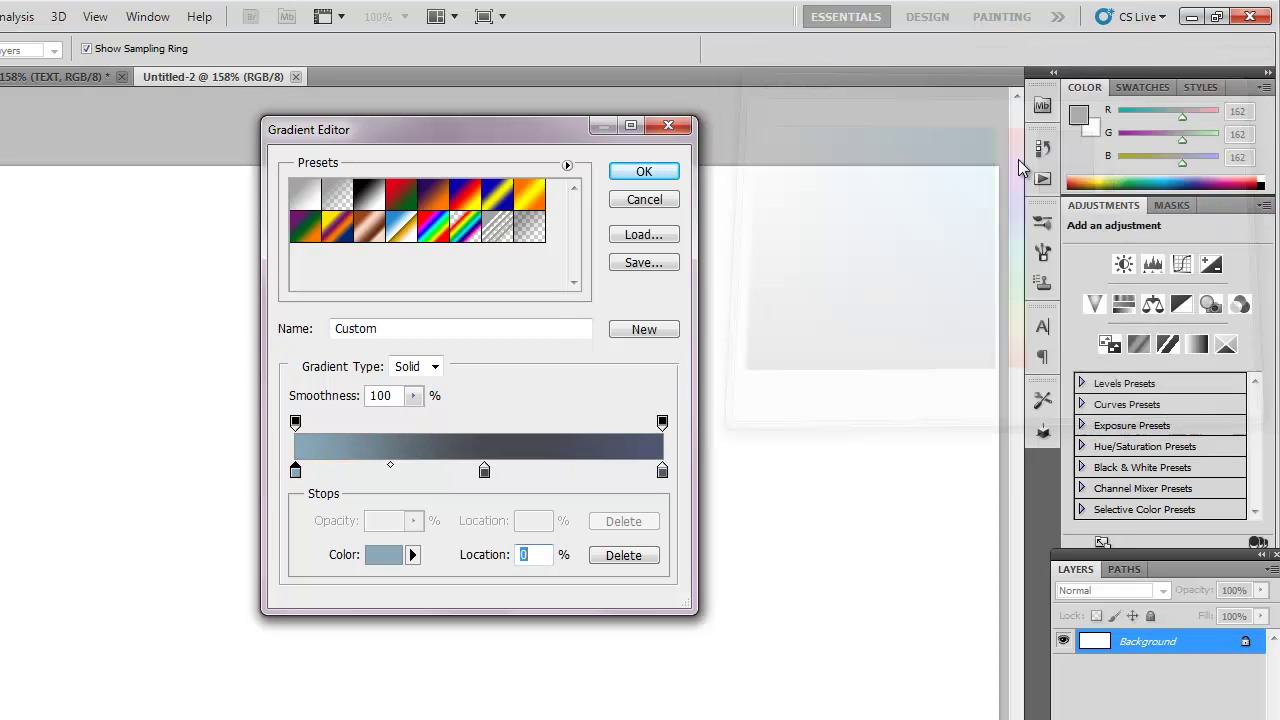
# Set the middle stop to dark slate #434754 and the right stop to deeper blue #526089
pyautogui.doubleClick(485, 469)
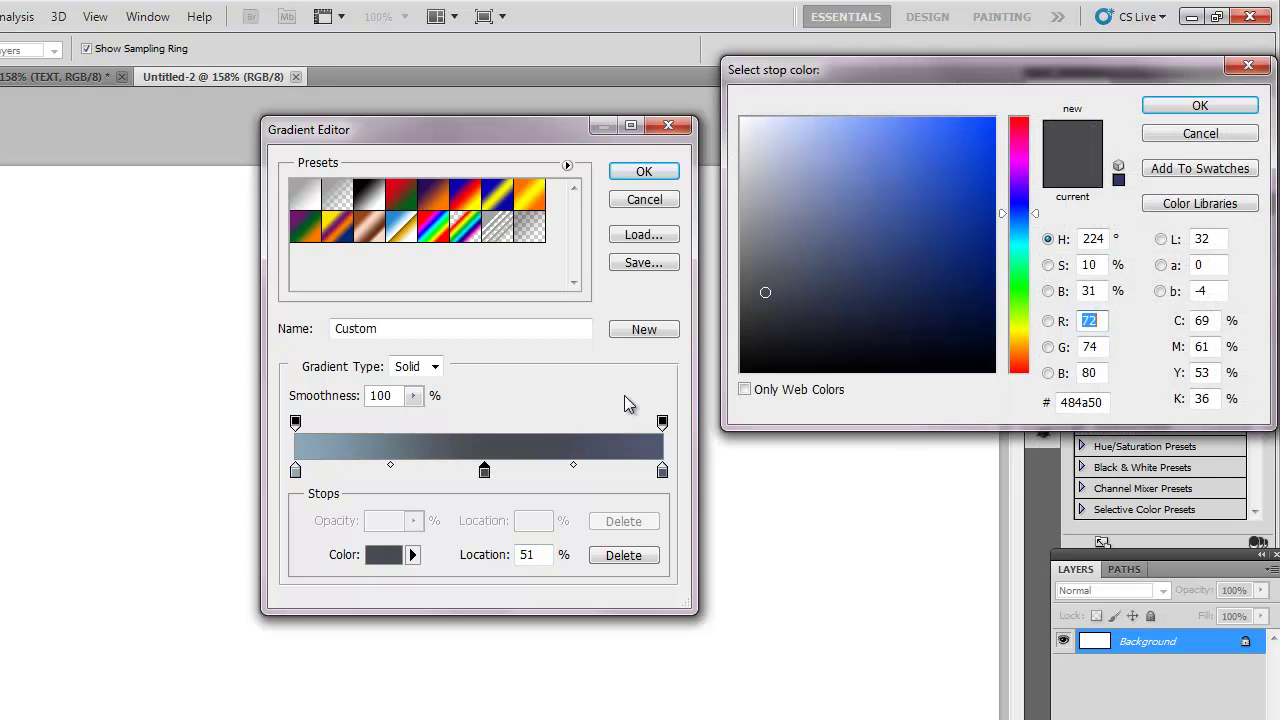
pyautogui.click(792, 288)
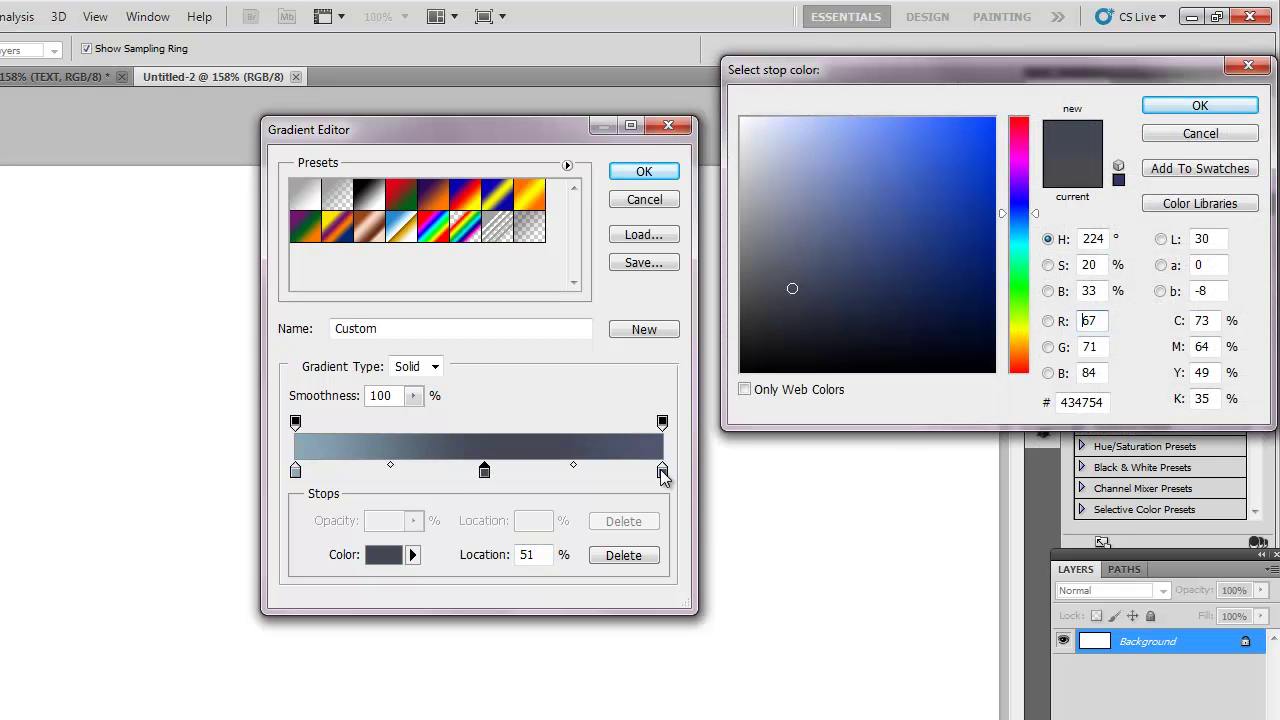
pyautogui.click(1192, 131)
pyautogui.doubleClick(662, 470)
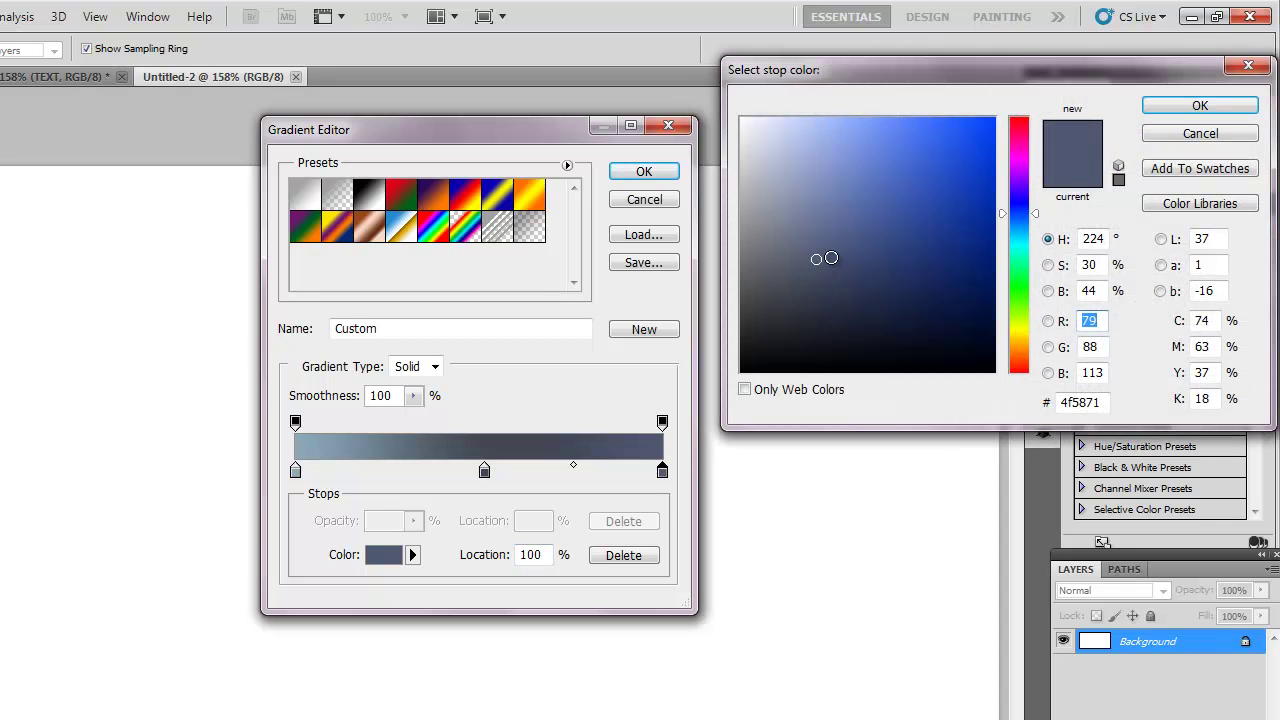
pyautogui.moveTo(823, 259); pyautogui.dragTo(842, 235)
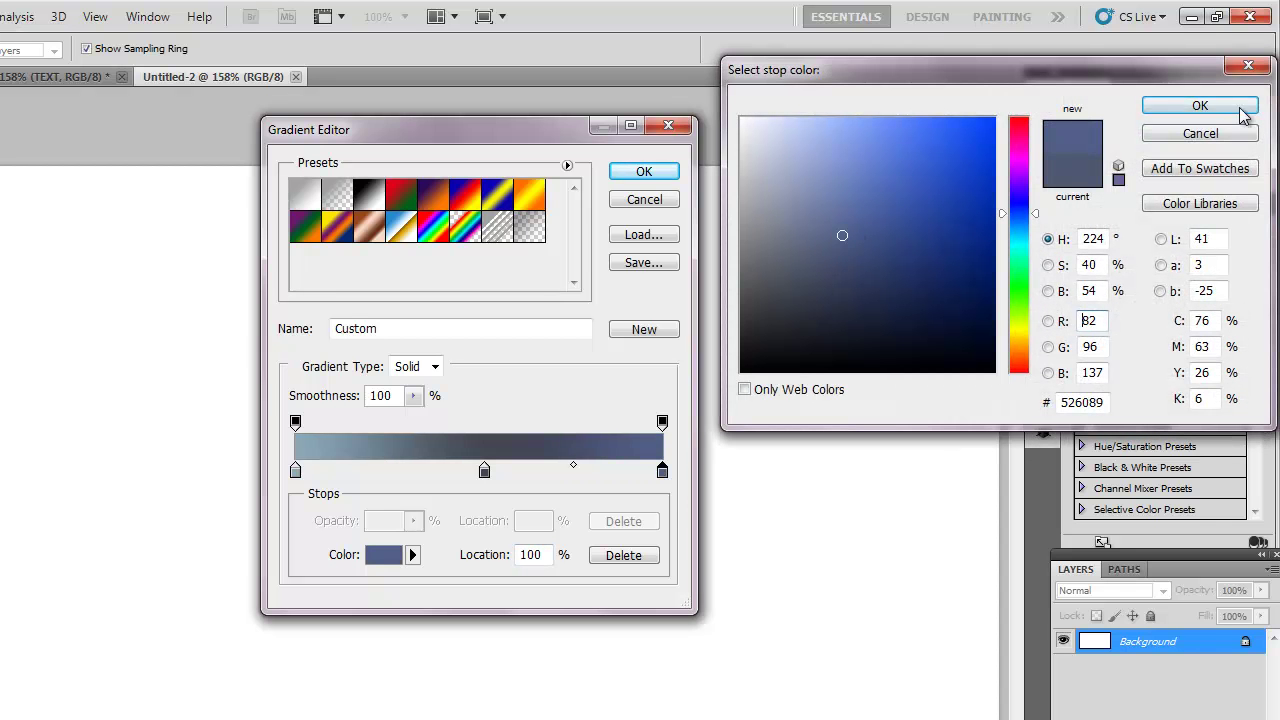
pyautogui.click(1199, 106)
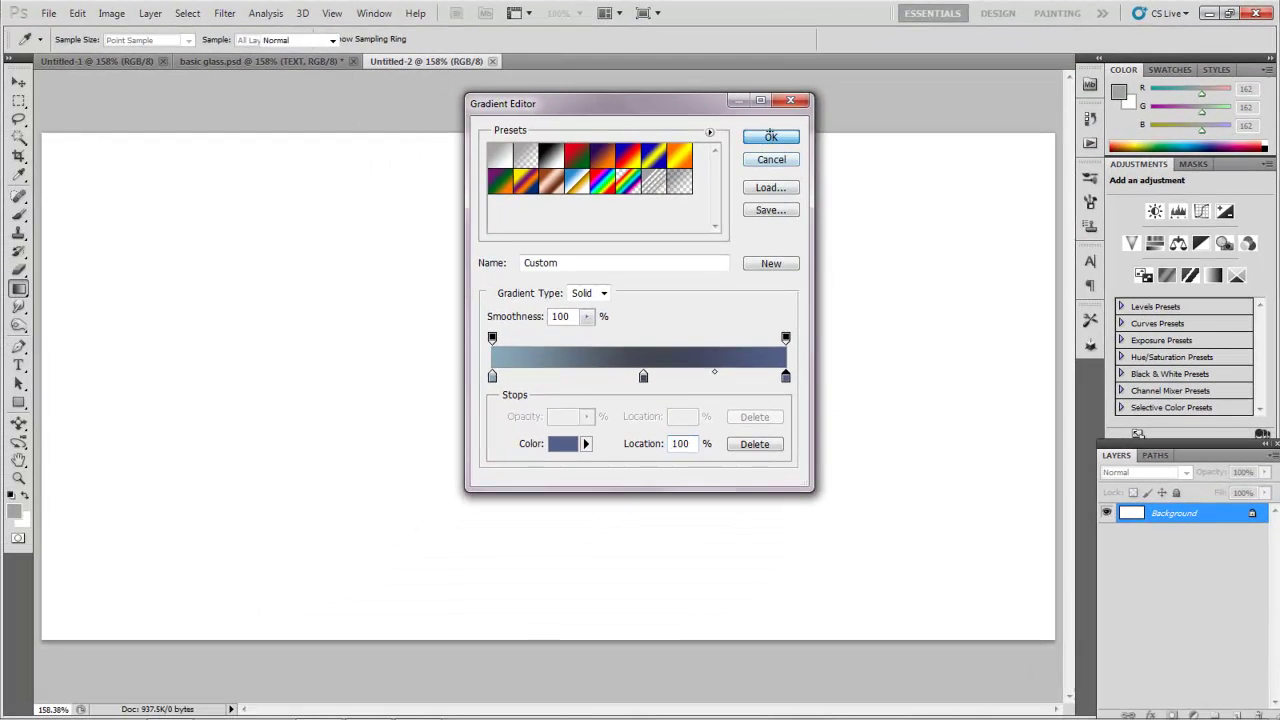
# Fill the Background layer with the three-stop gradient as a left-to-right linear gradient
pyautogui.click(644, 171)
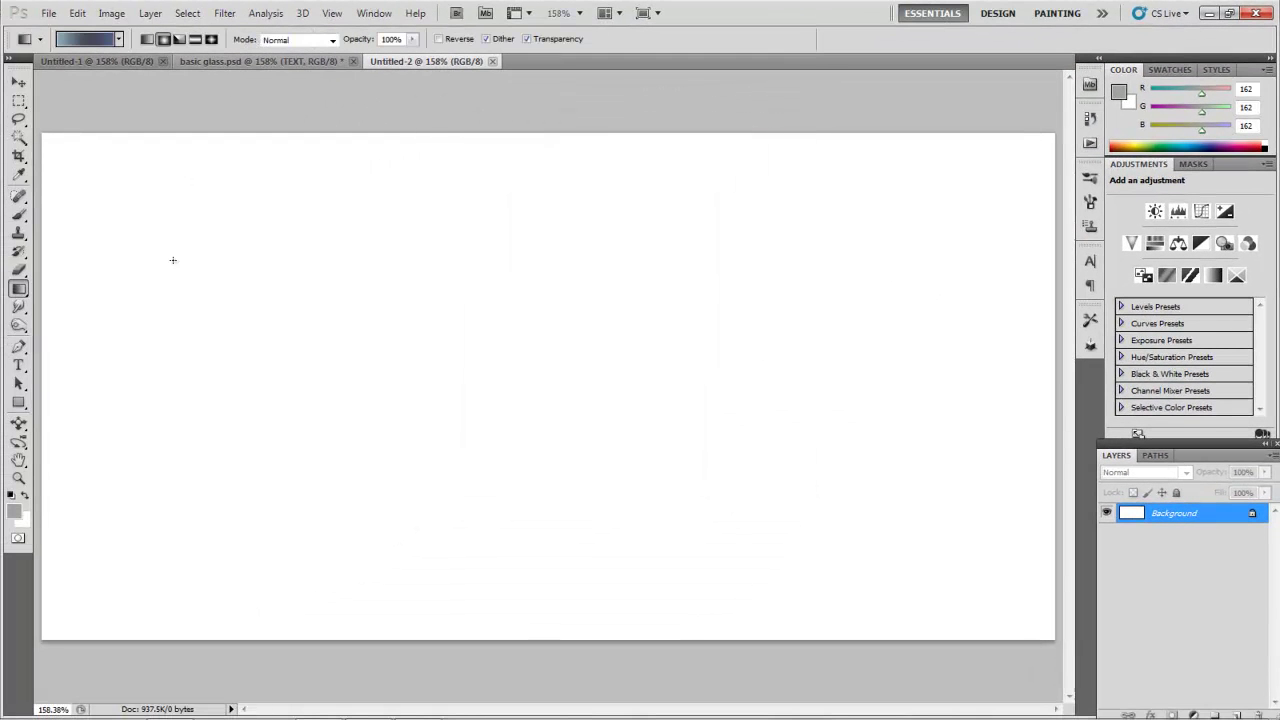
pyautogui.click(148, 40)
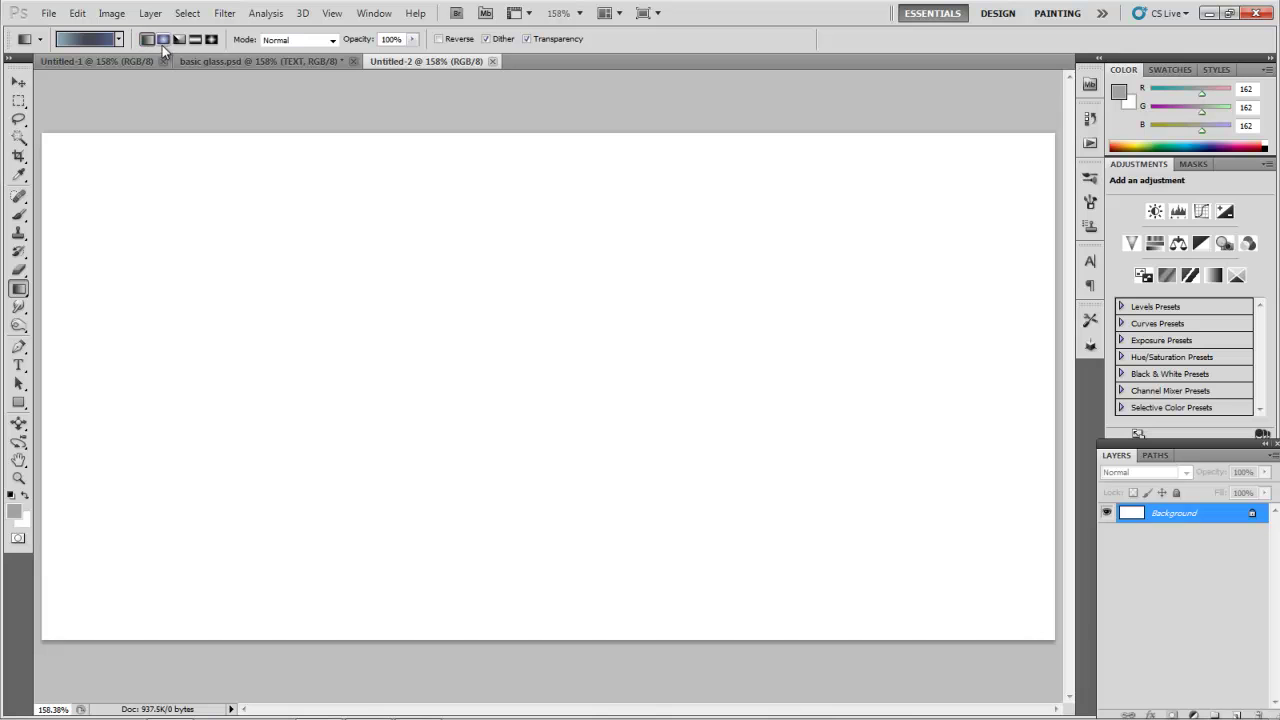
pyautogui.moveTo(56, 305); pyautogui.dragTo(891, 438)
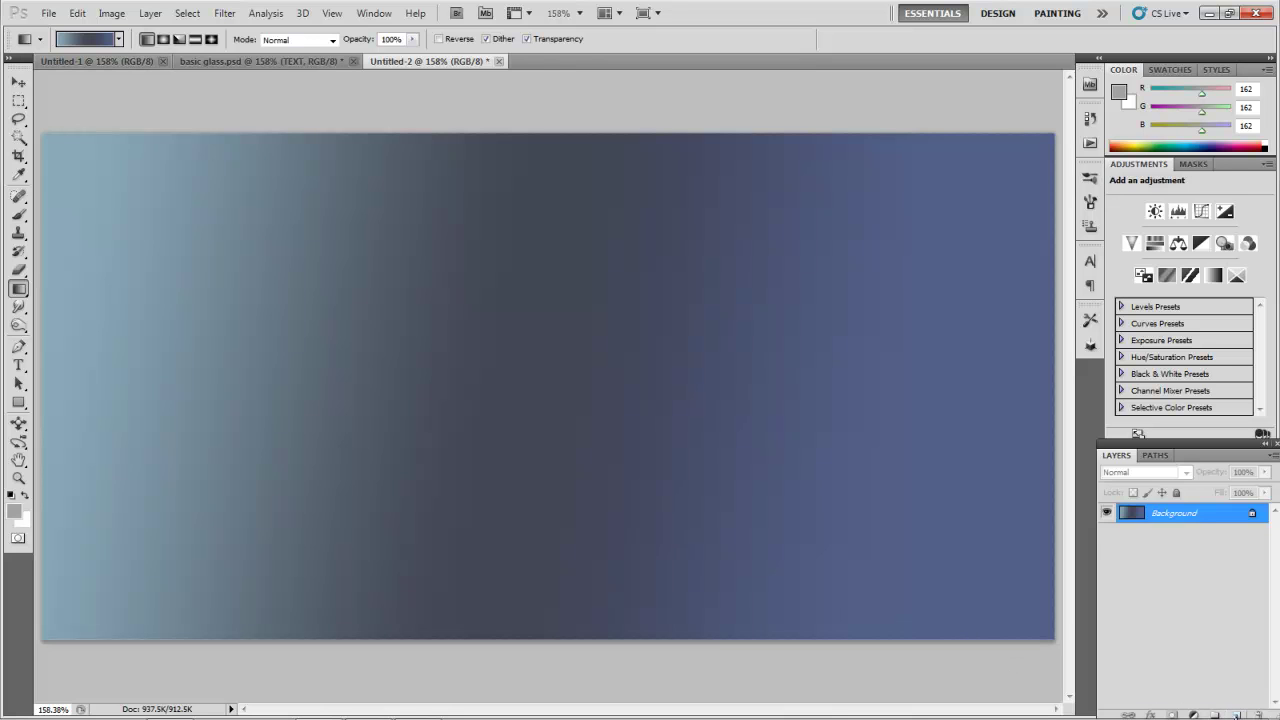
# Add a new Layer 1 above the background and fill it with white
pyautogui.click(1235, 713)
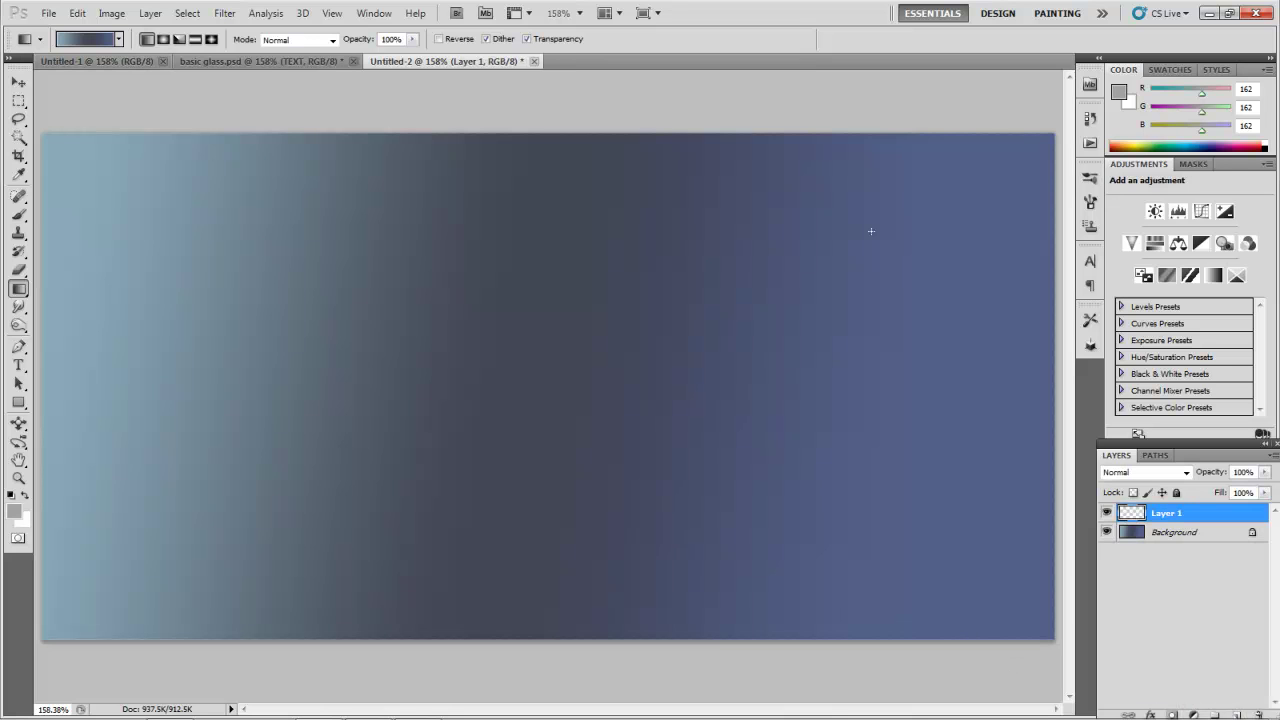
pyautogui.click(77, 13)
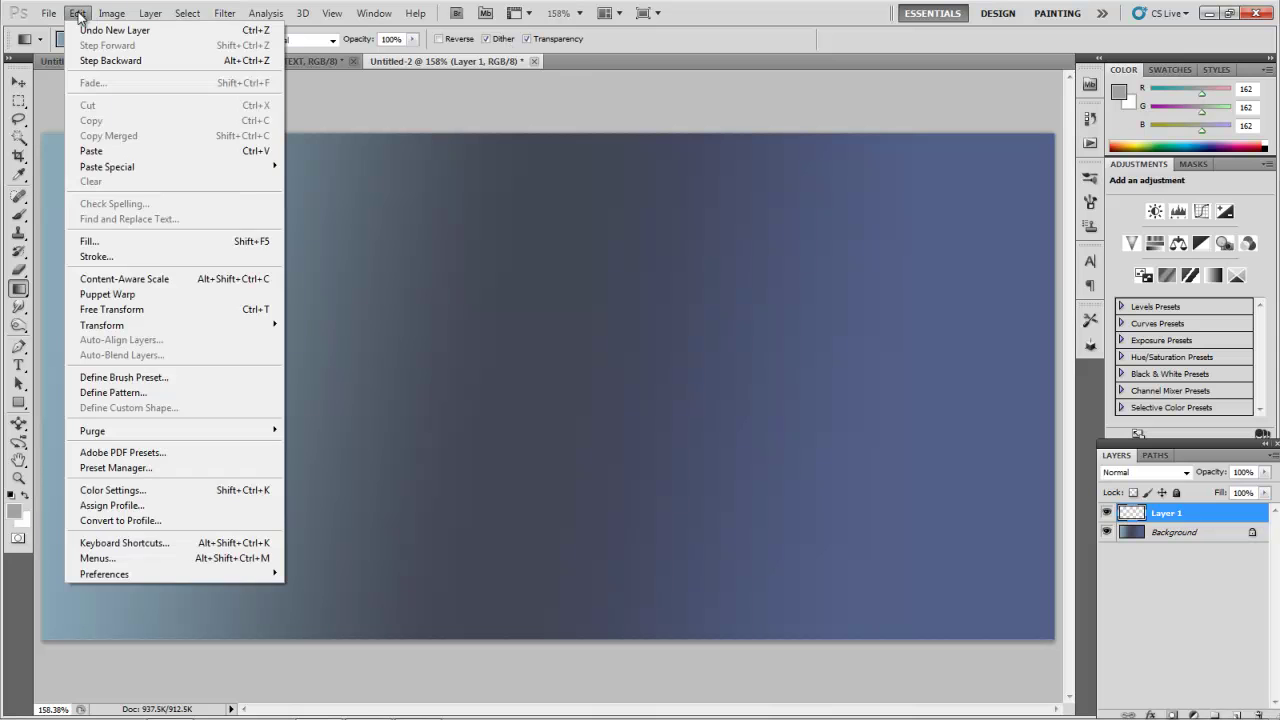
pyautogui.click(93, 241)
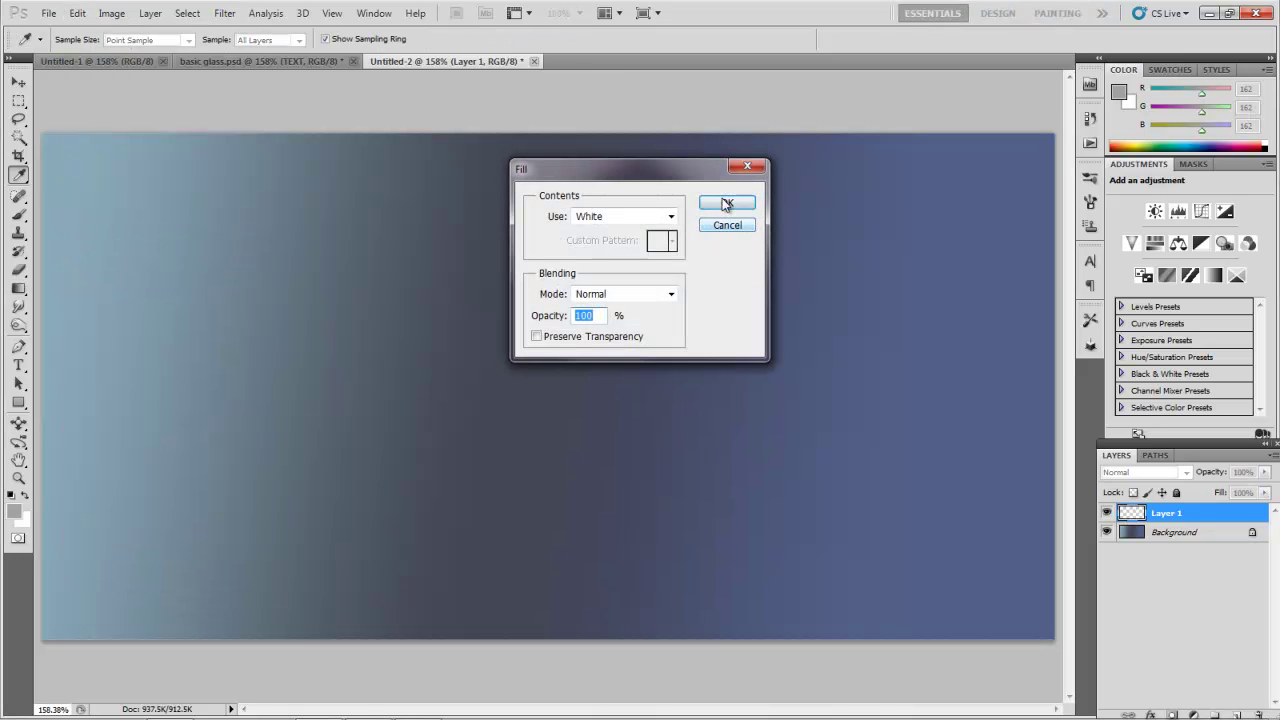
pyautogui.click(724, 200)
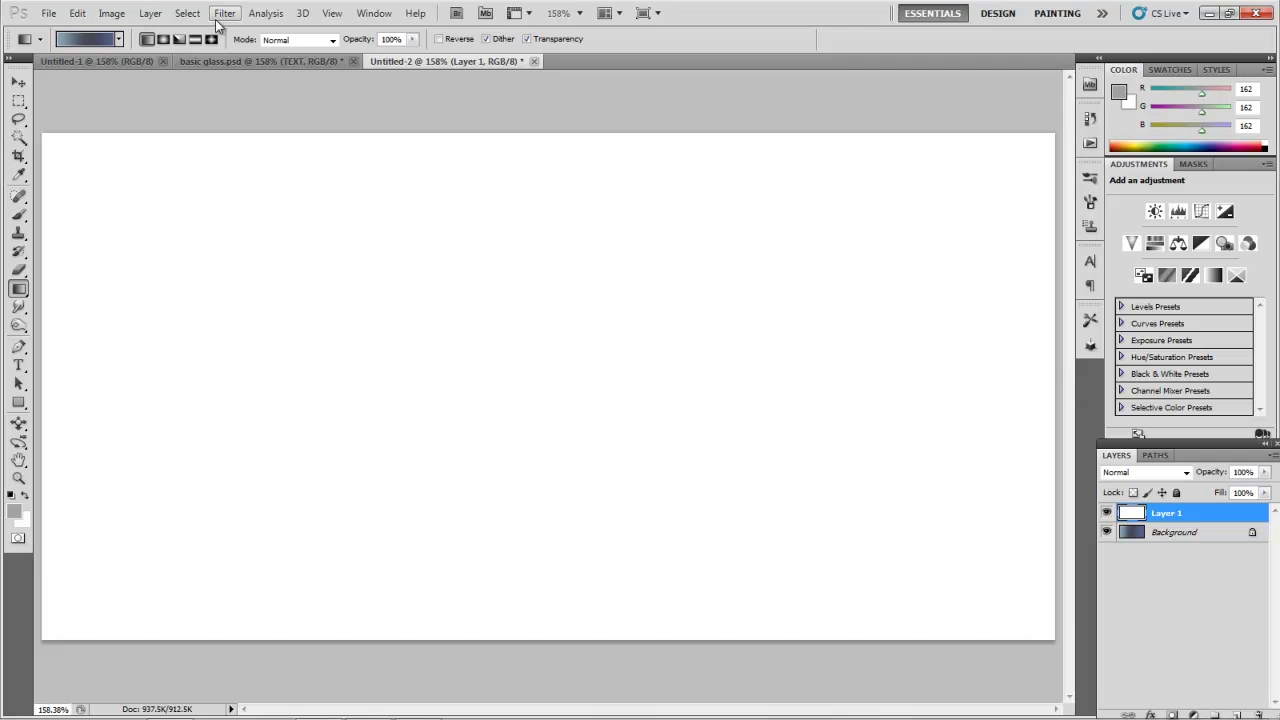
# Apply monochromatic Gaussian Add Noise at 178.88% to Layer 1
pyautogui.click(225, 14)
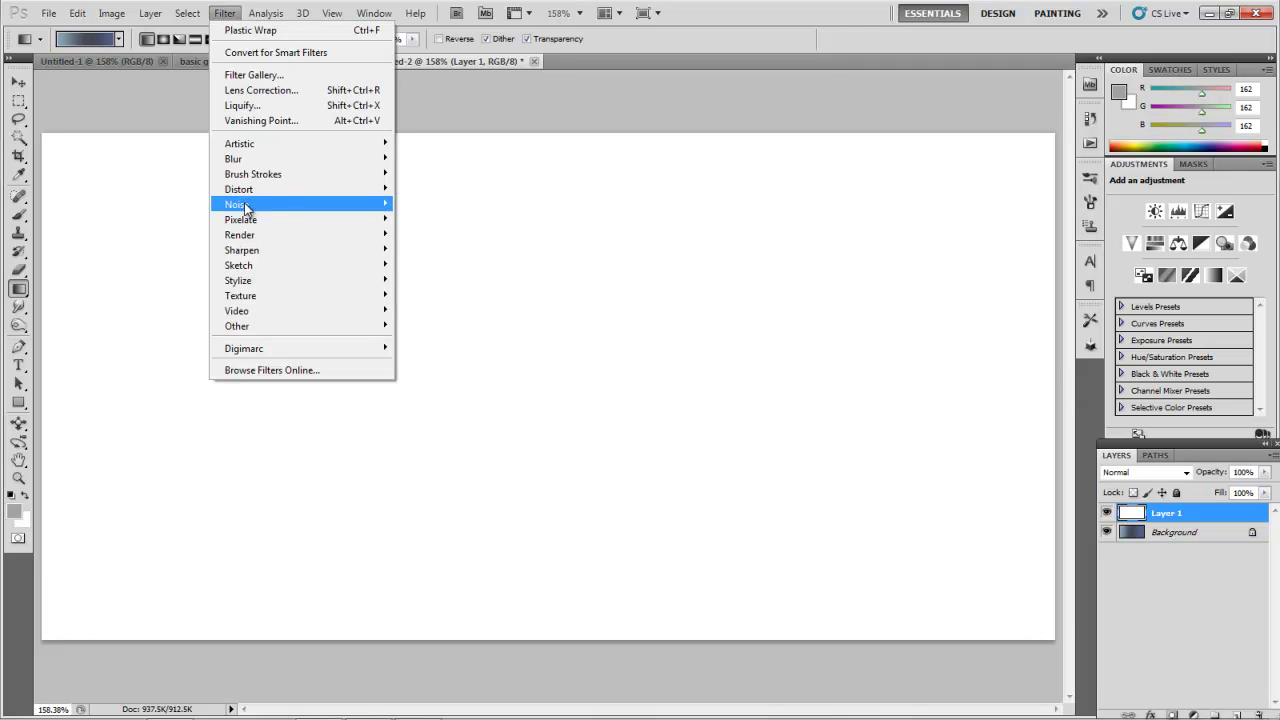
pyautogui.moveTo(285, 207)
pyautogui.click(424, 207)
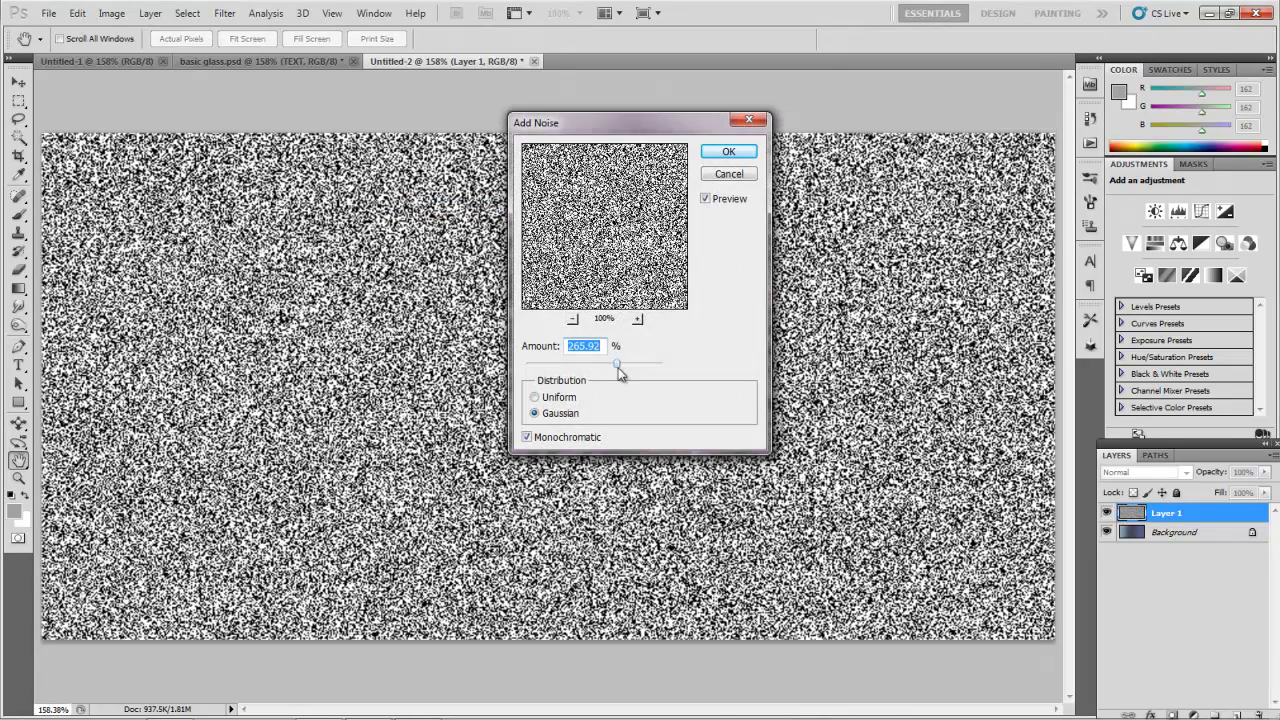
pyautogui.moveTo(617, 363); pyautogui.dragTo(588, 364)
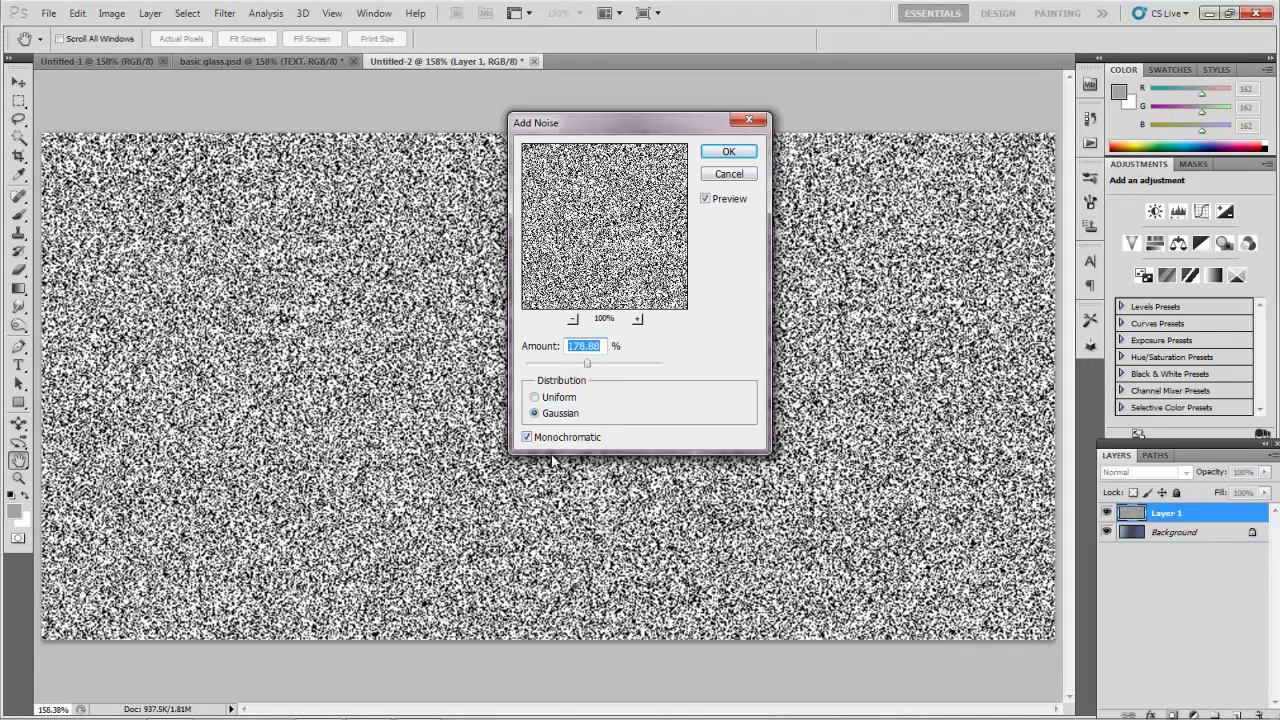
pyautogui.click(527, 438)
pyautogui.click(527, 438)
pyautogui.click(722, 154)
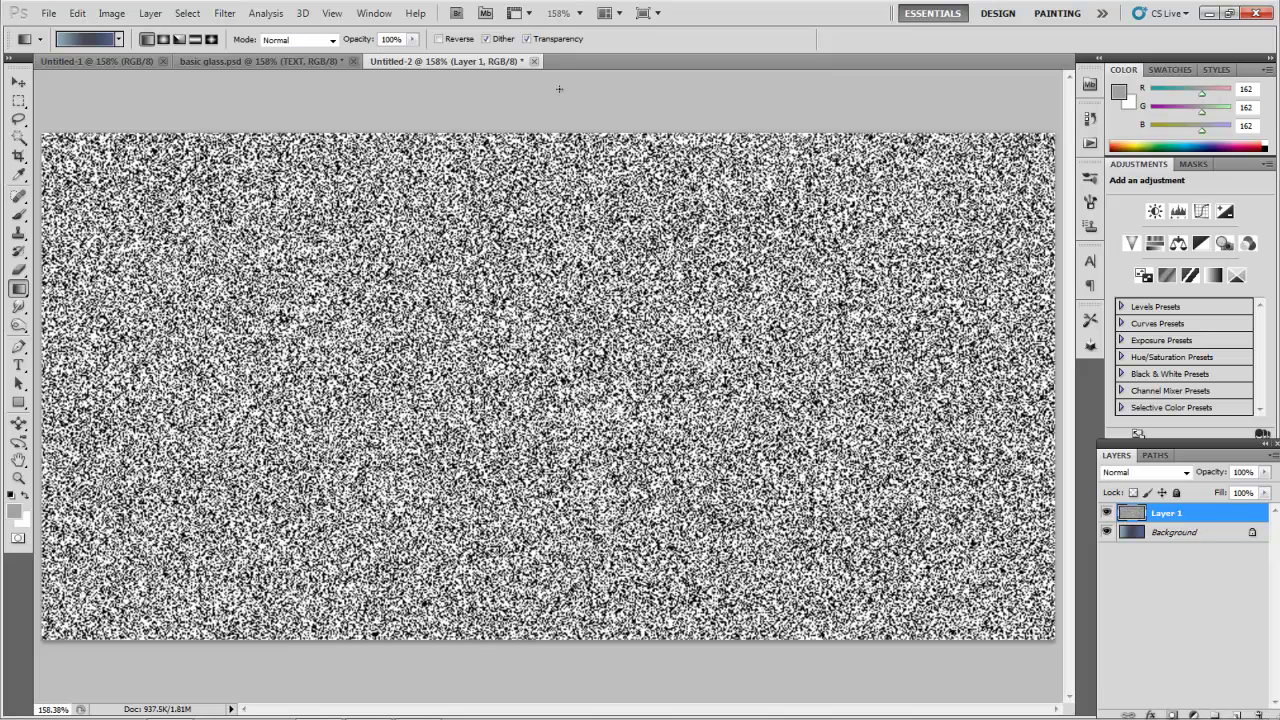
# Apply the Sumi-e filter to the noise with Stroke Width 8, Stroke Pressure 3 and higher contrast
pyautogui.click(224, 13)
pyautogui.moveTo(264, 181)
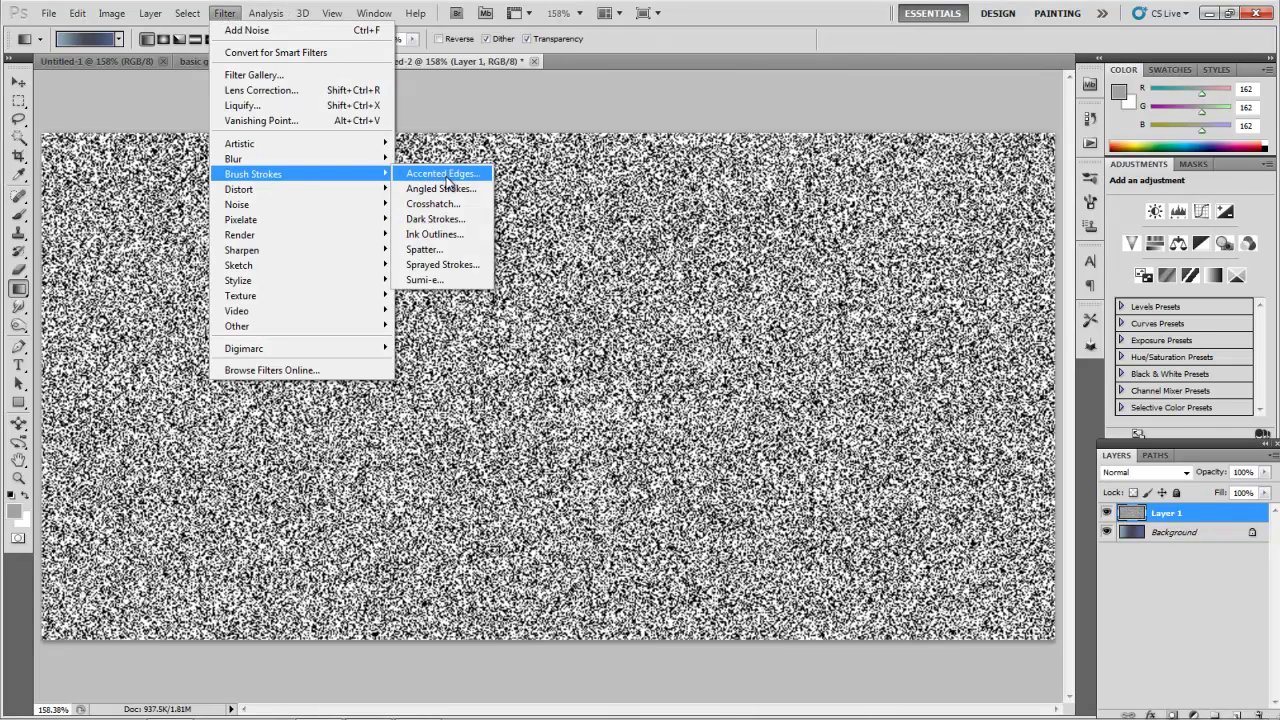
pyautogui.click(425, 280)
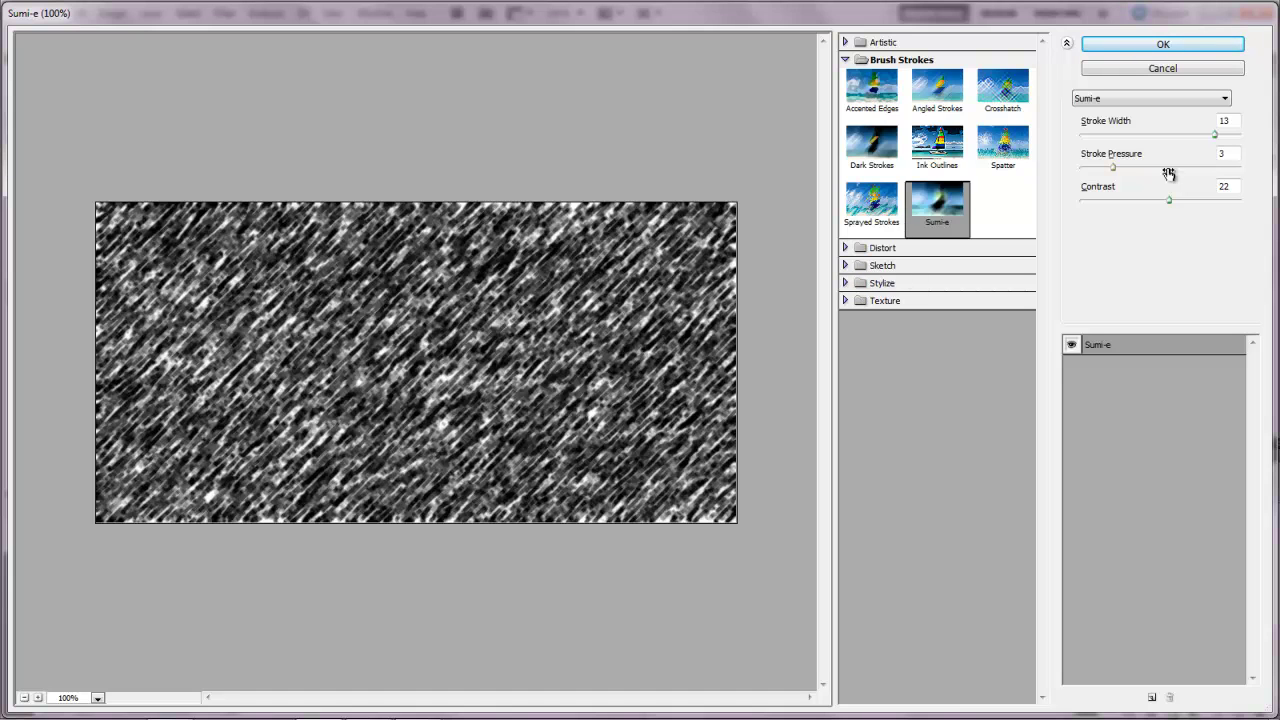
pyautogui.click(1184, 134)
pyautogui.moveTo(1185, 136)
pyautogui.mouseDown()
pyautogui.moveTo(1220, 136)
pyautogui.moveTo(1142, 134)
pyautogui.mouseUp()
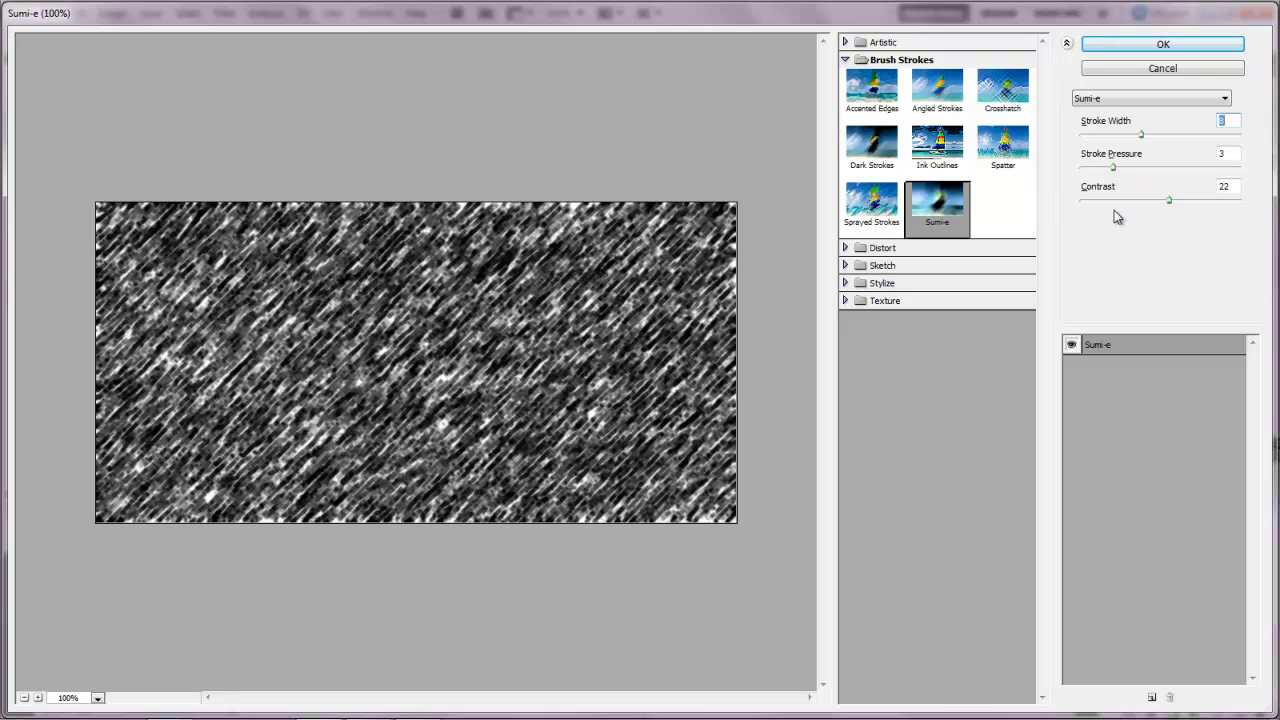
pyautogui.moveTo(1116, 200); pyautogui.dragTo(1220, 212)
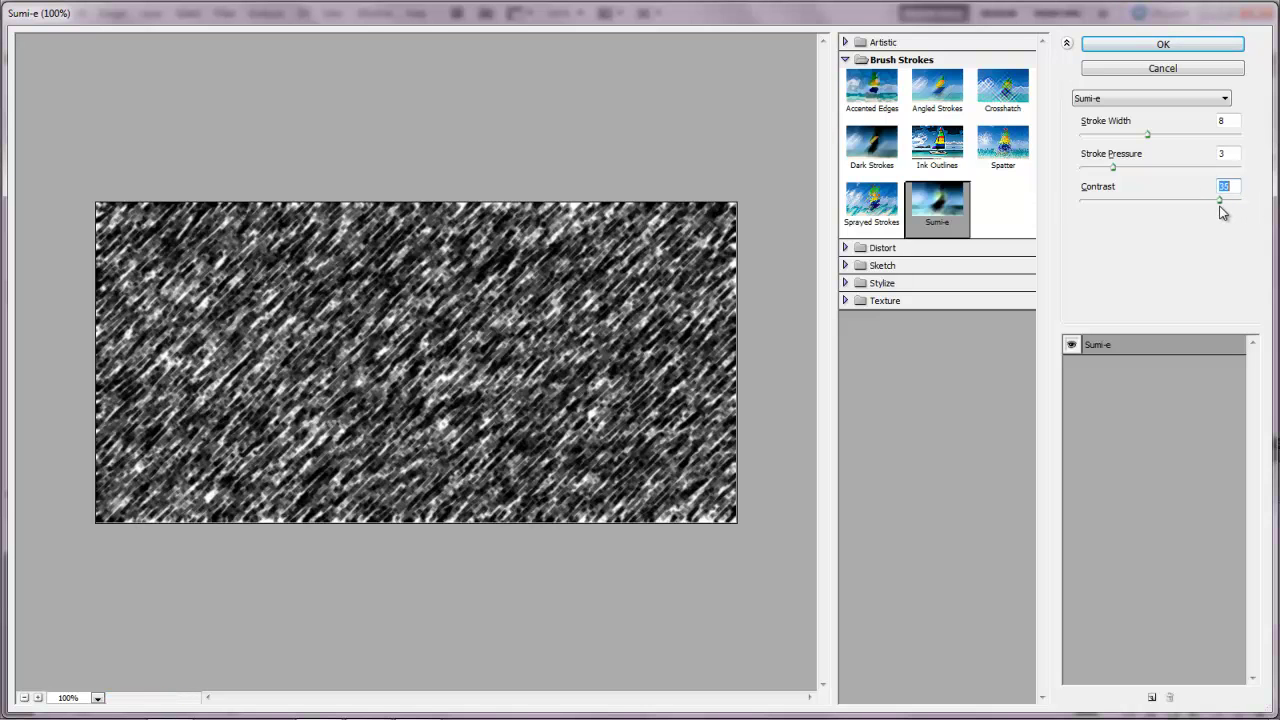
pyautogui.click(1158, 45)
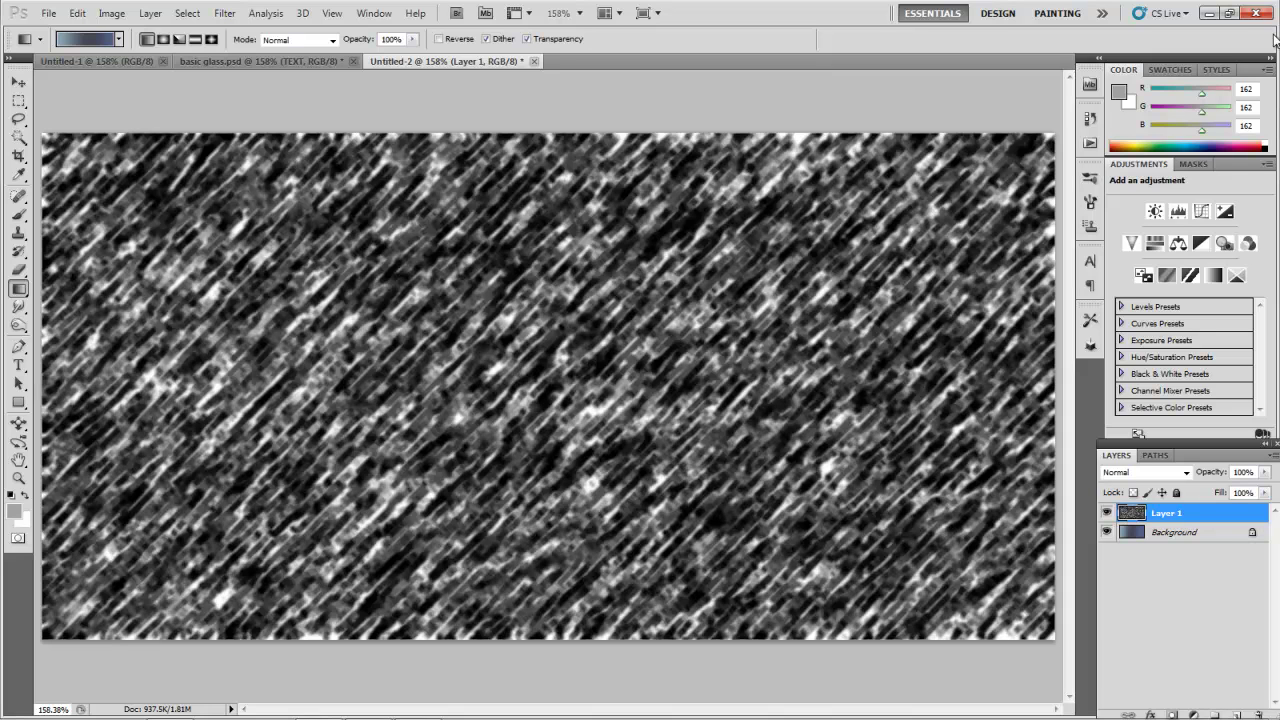
# Use Color Range to sample a bright speckle and raise Fuzziness to 65
pyautogui.click(188, 13)
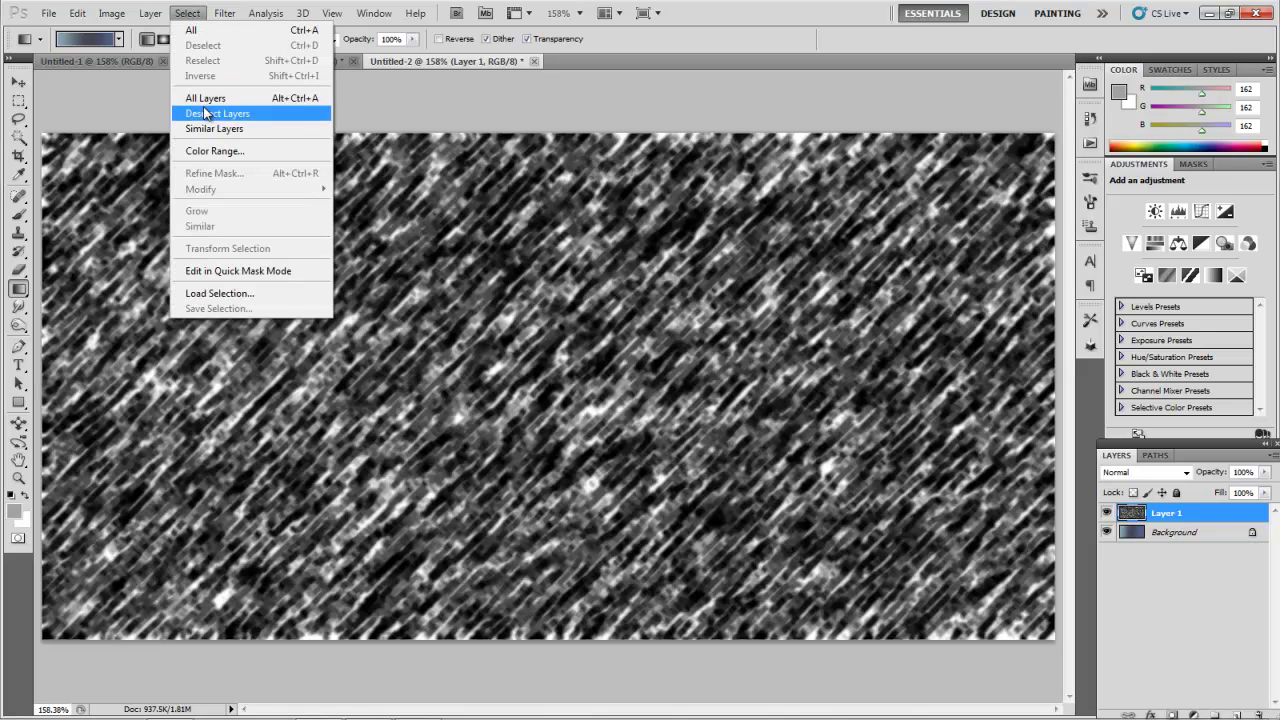
pyautogui.click(198, 156)
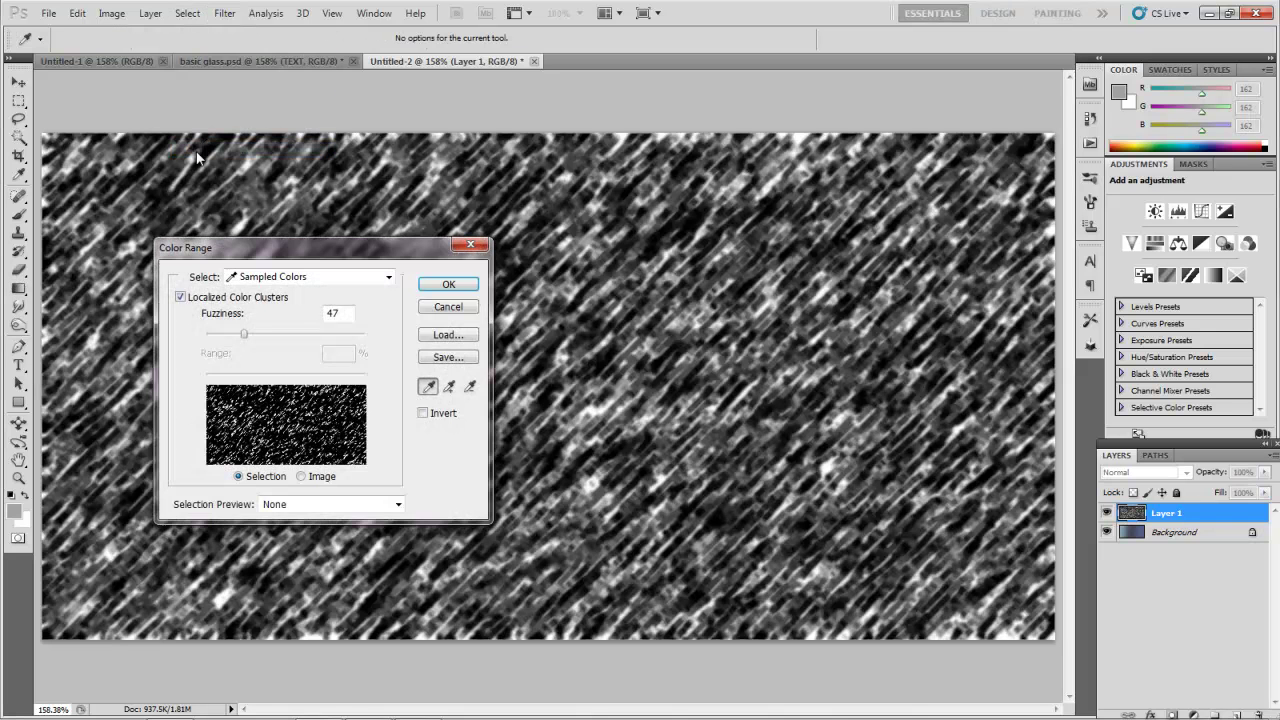
pyautogui.click(604, 405)
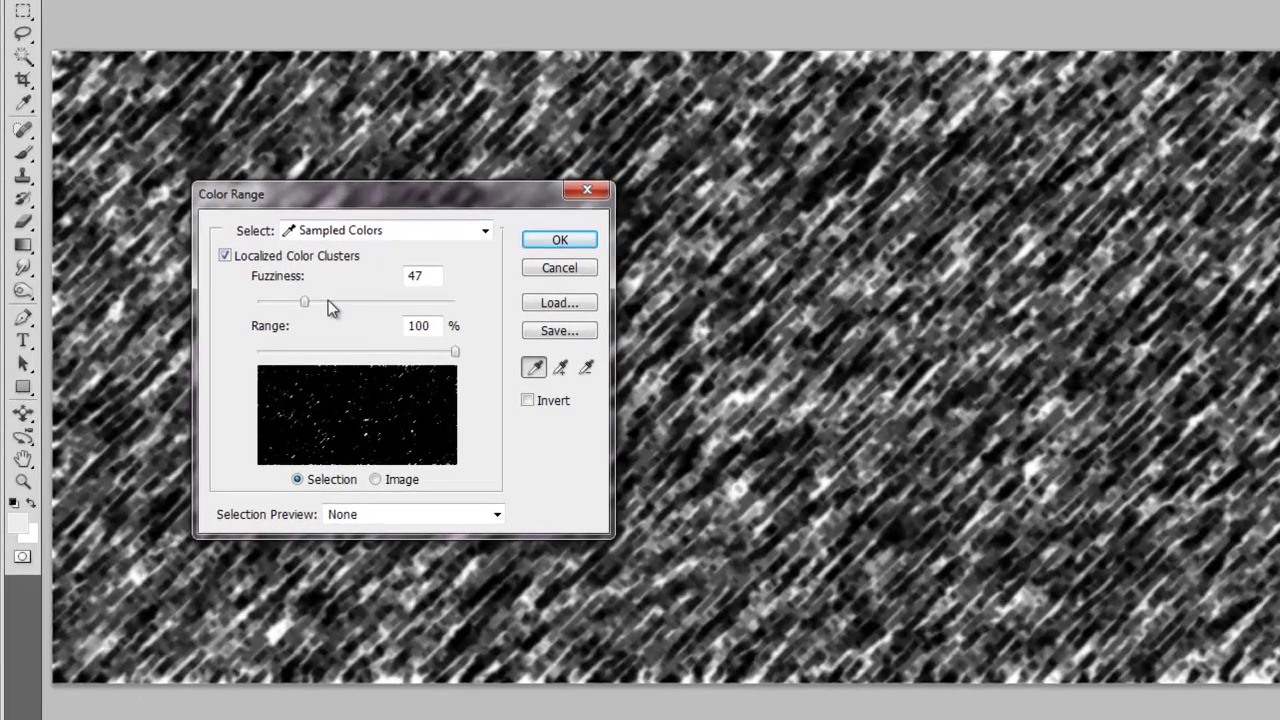
pyautogui.moveTo(317, 302); pyautogui.dragTo(322, 301)
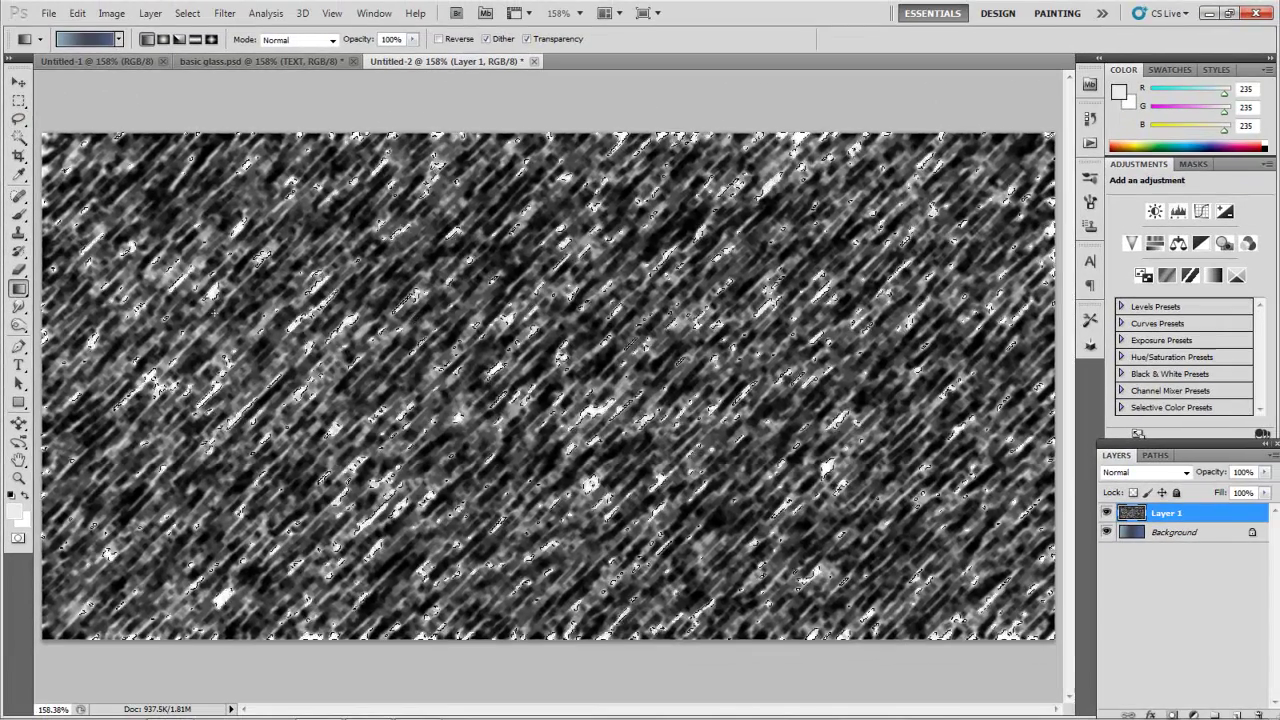
# Expand the speckle selection by 2 px, copy it to a new Layer 2, and select Layer 2
pyautogui.click(187, 14)
pyautogui.moveTo(255, 189)
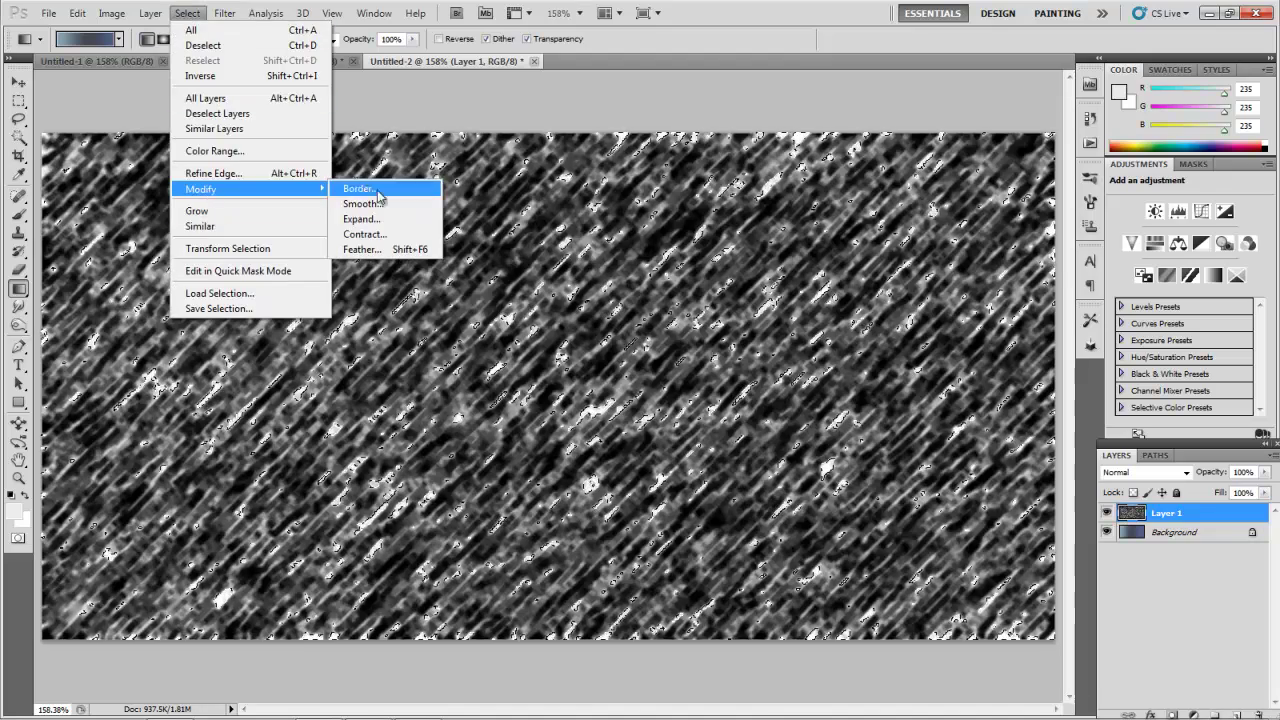
pyautogui.click(362, 218)
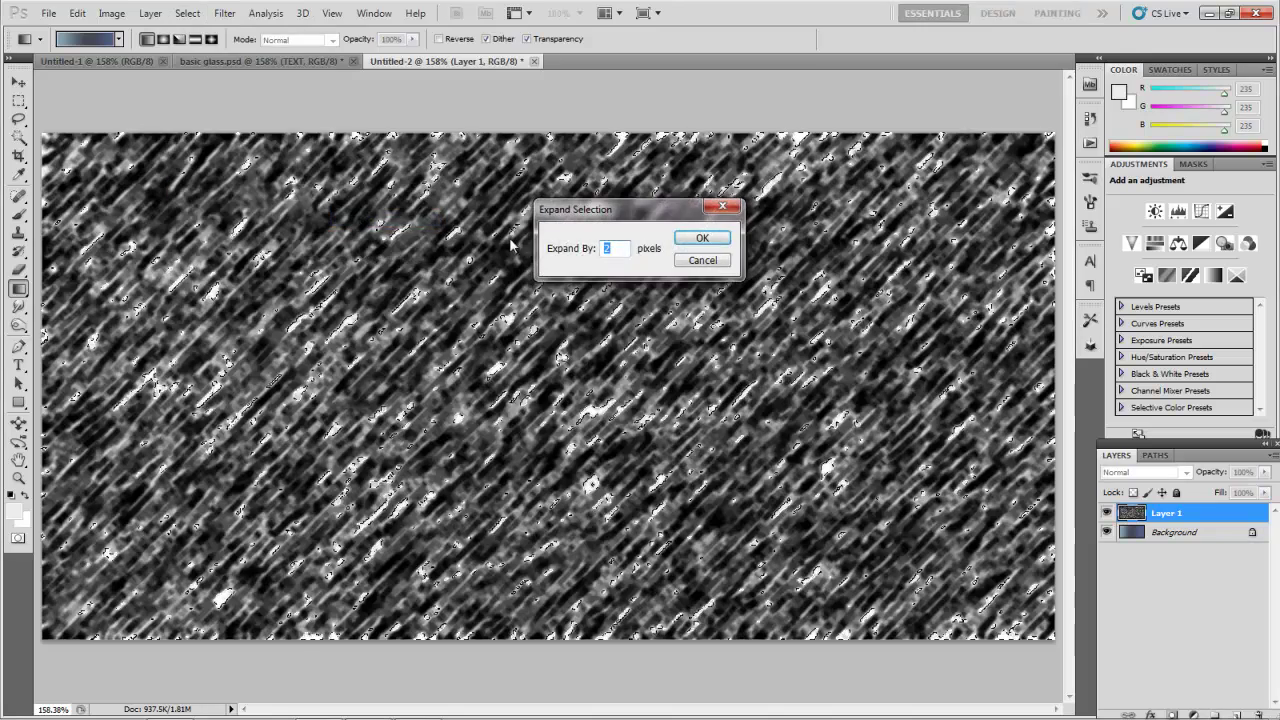
pyautogui.click(680, 238)
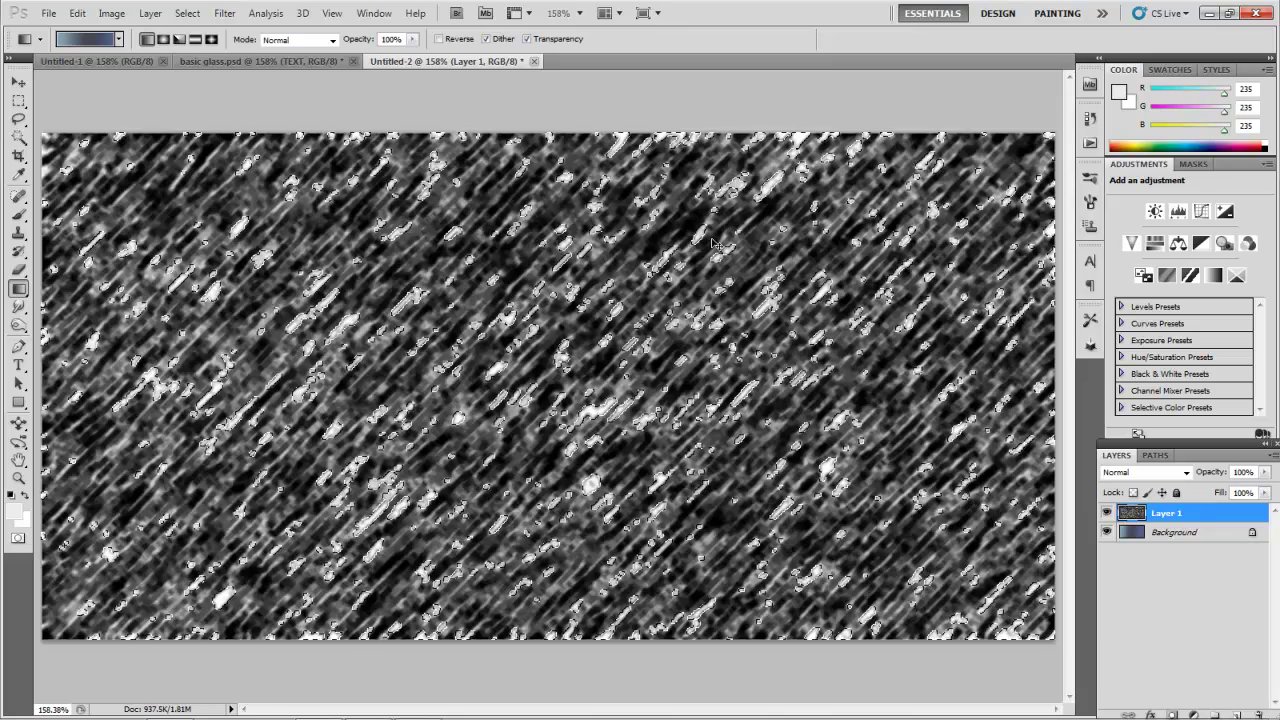
pyautogui.hotkey('ctrl', 'j')
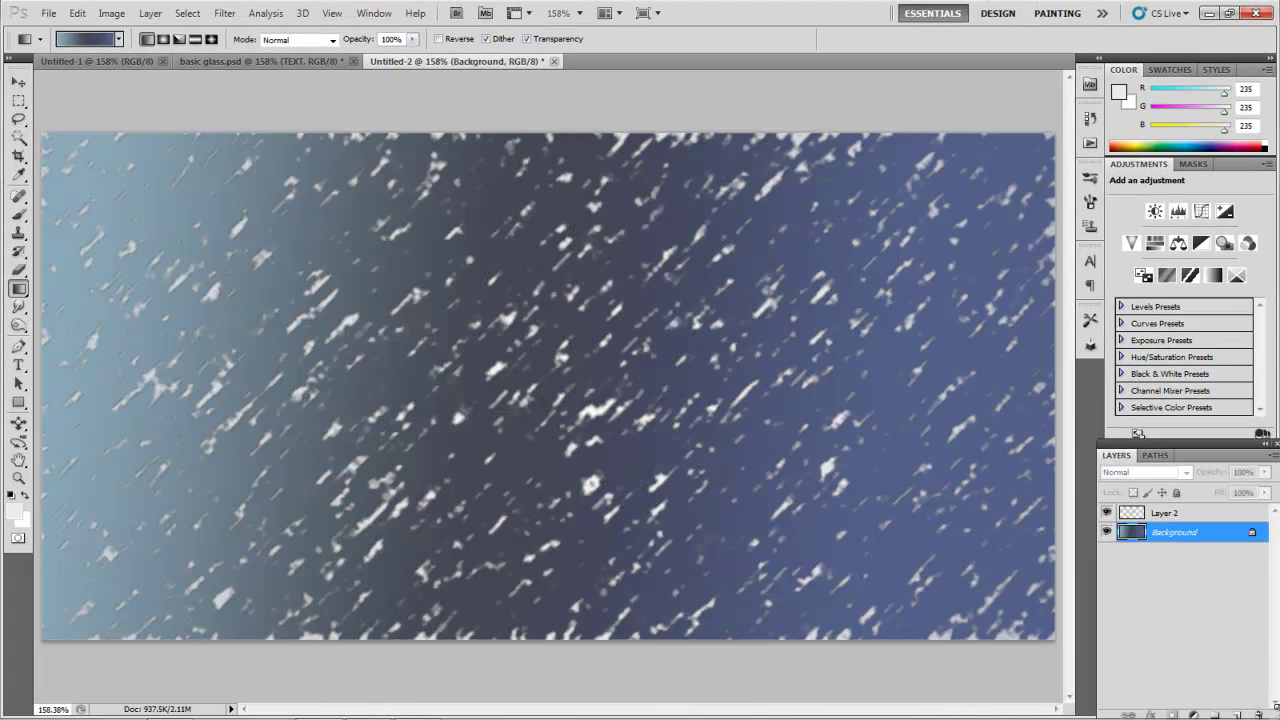
pyautogui.click(1172, 514)
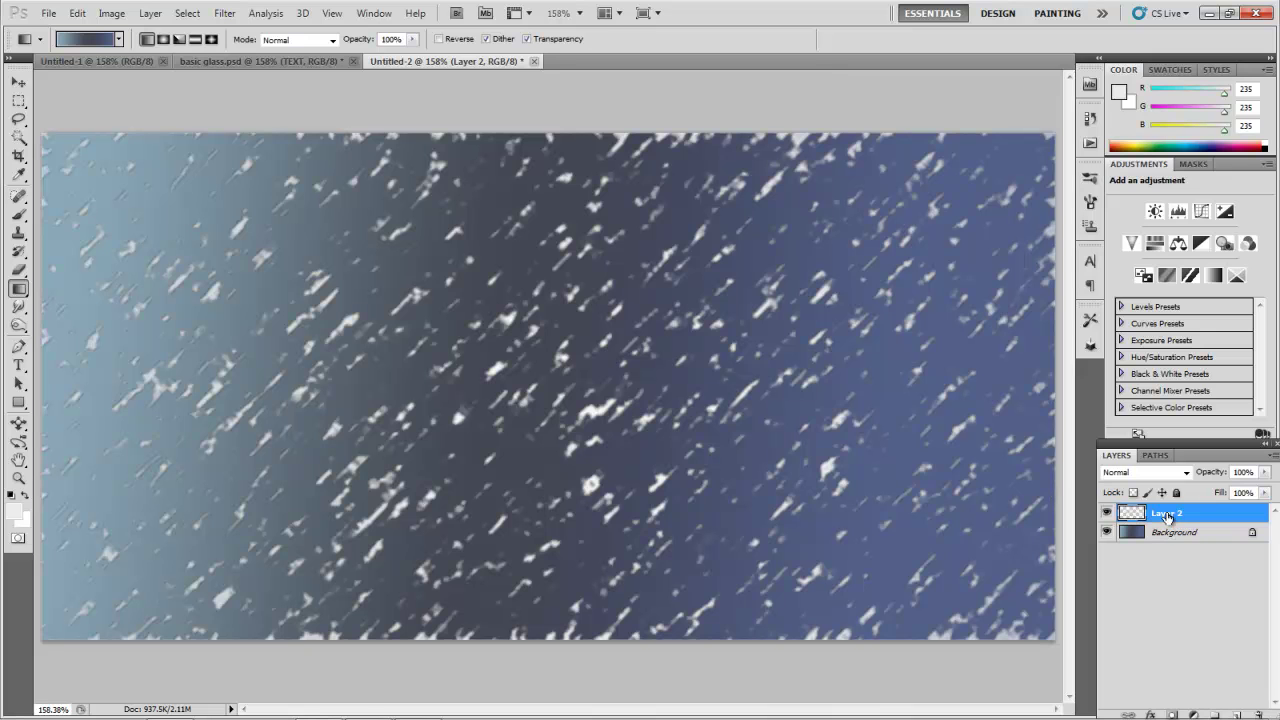
# Apply Artistic > Plastic Wrap to Layer 2 with Highlight Strength 17, Detail 12, Smoothness 13
pyautogui.click(224, 13)
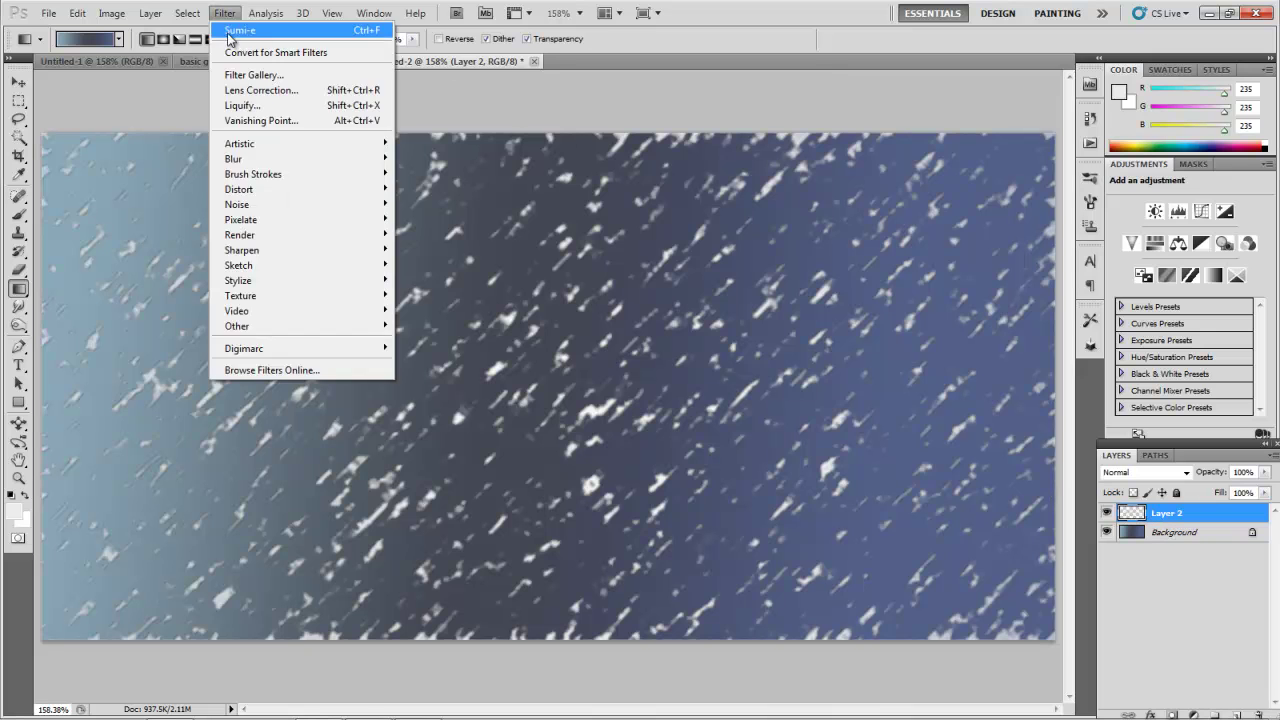
pyautogui.moveTo(236, 150)
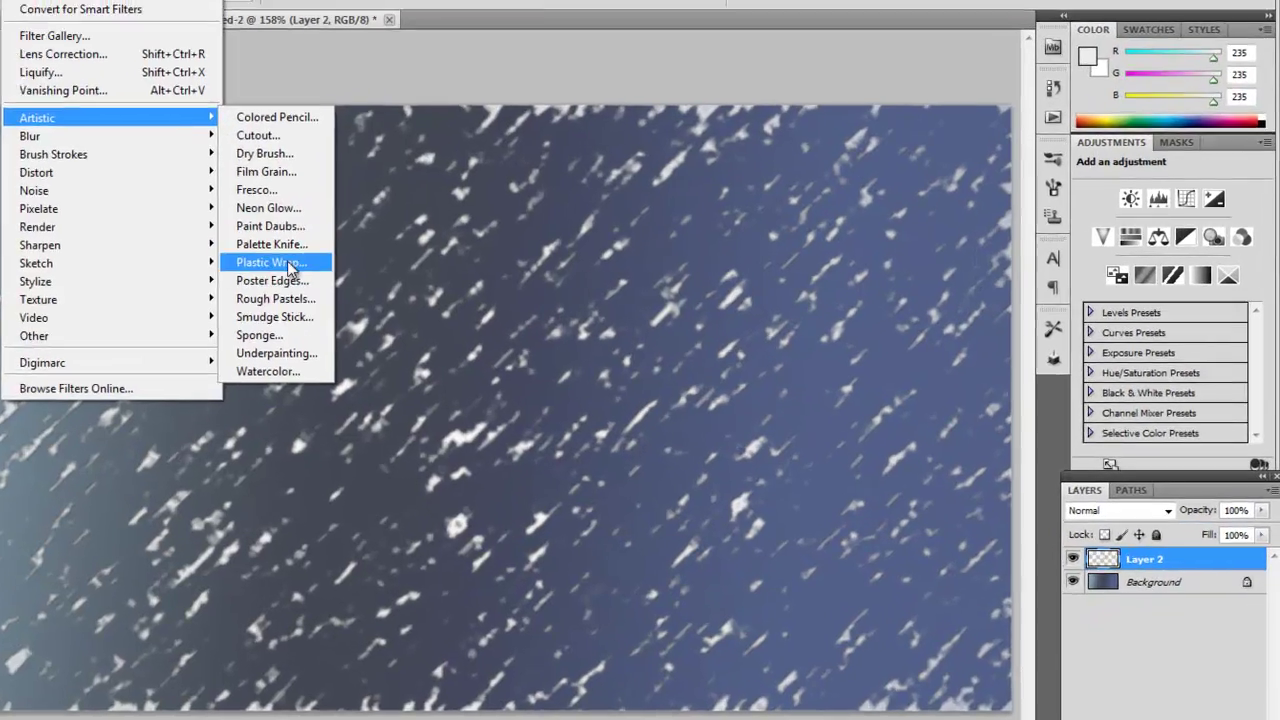
pyautogui.click(446, 265)
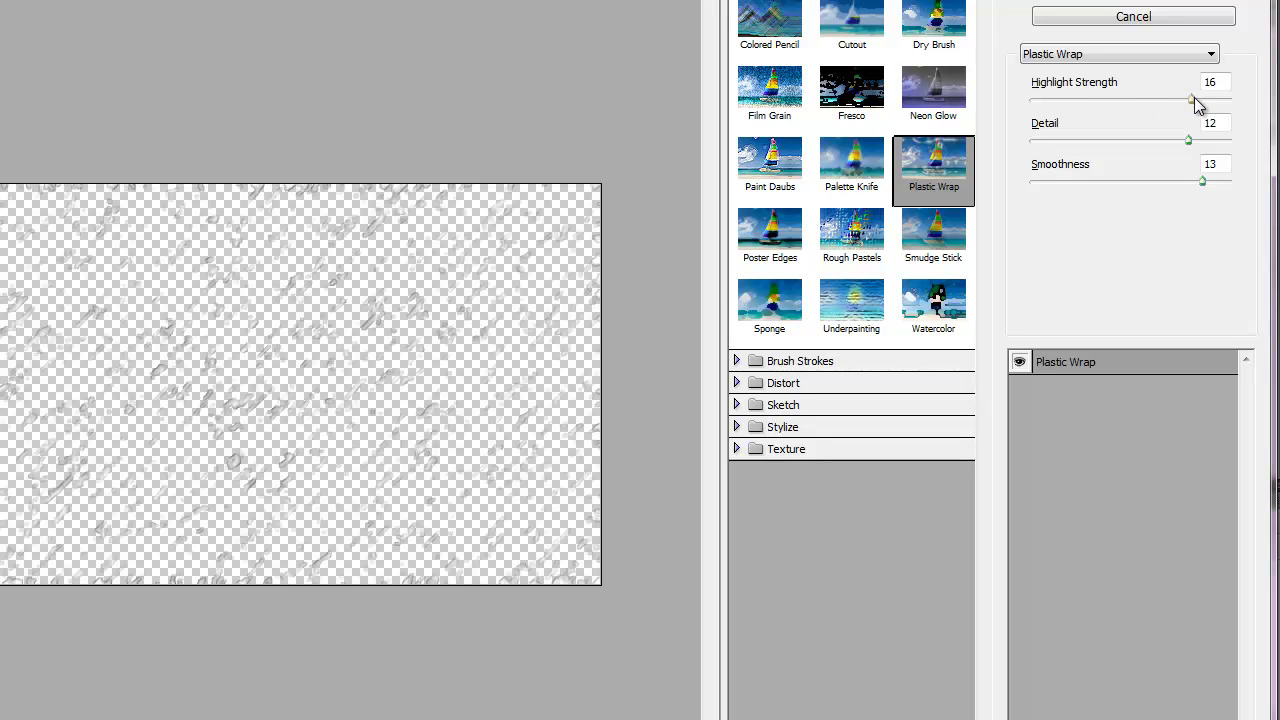
pyautogui.moveTo(1198, 104); pyautogui.dragTo(1205, 105)
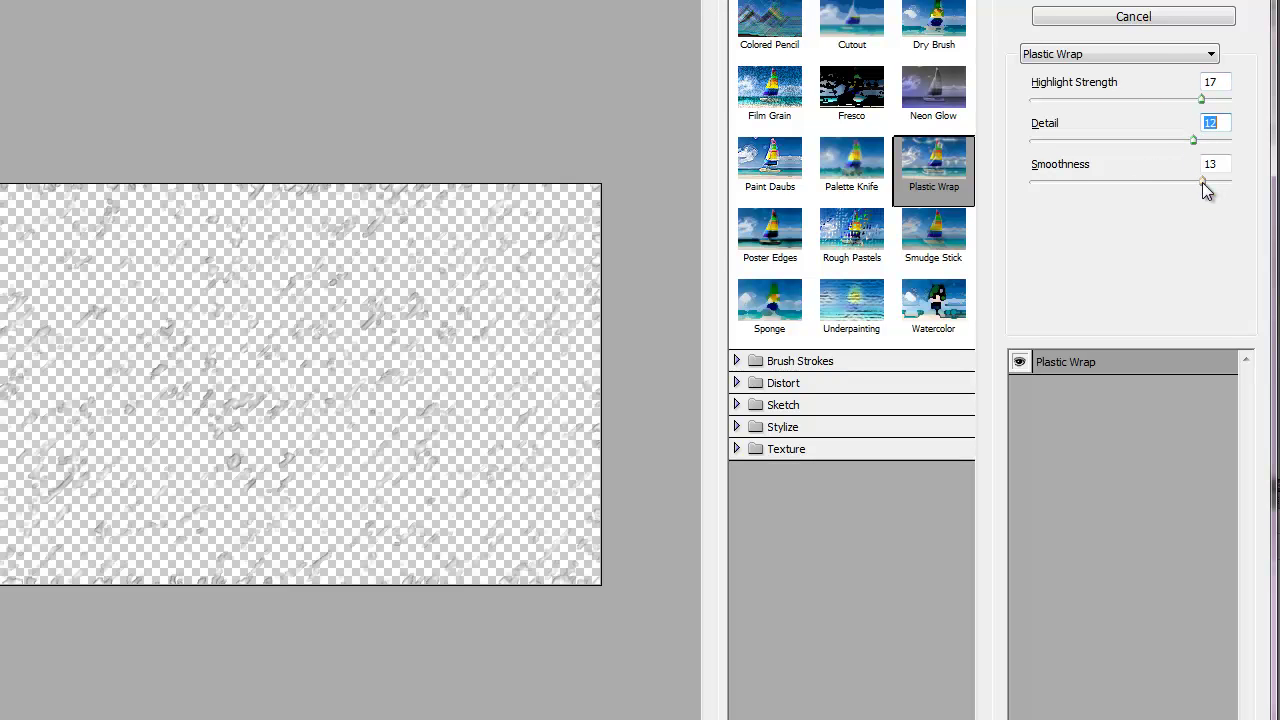
pyautogui.click(1126, 4)
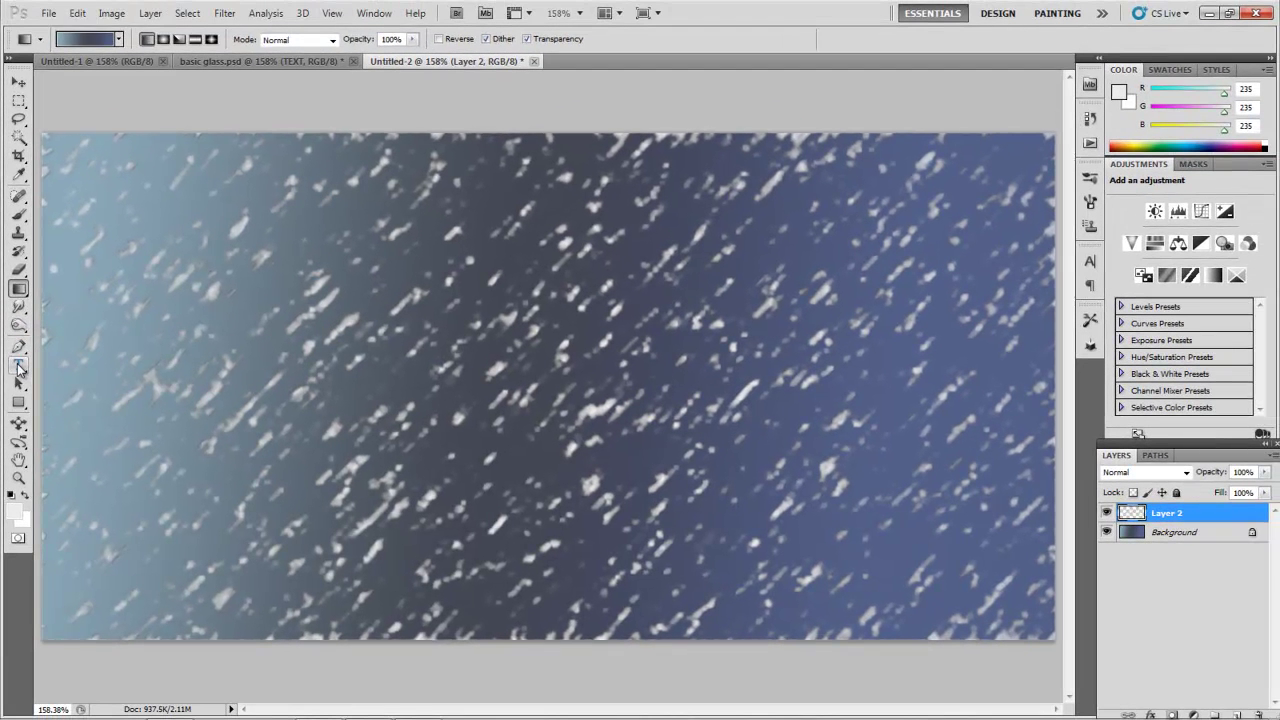
# Type the word 'GLASS' in large white Arial and move it to the centre of the canvas
pyautogui.click(18, 366)
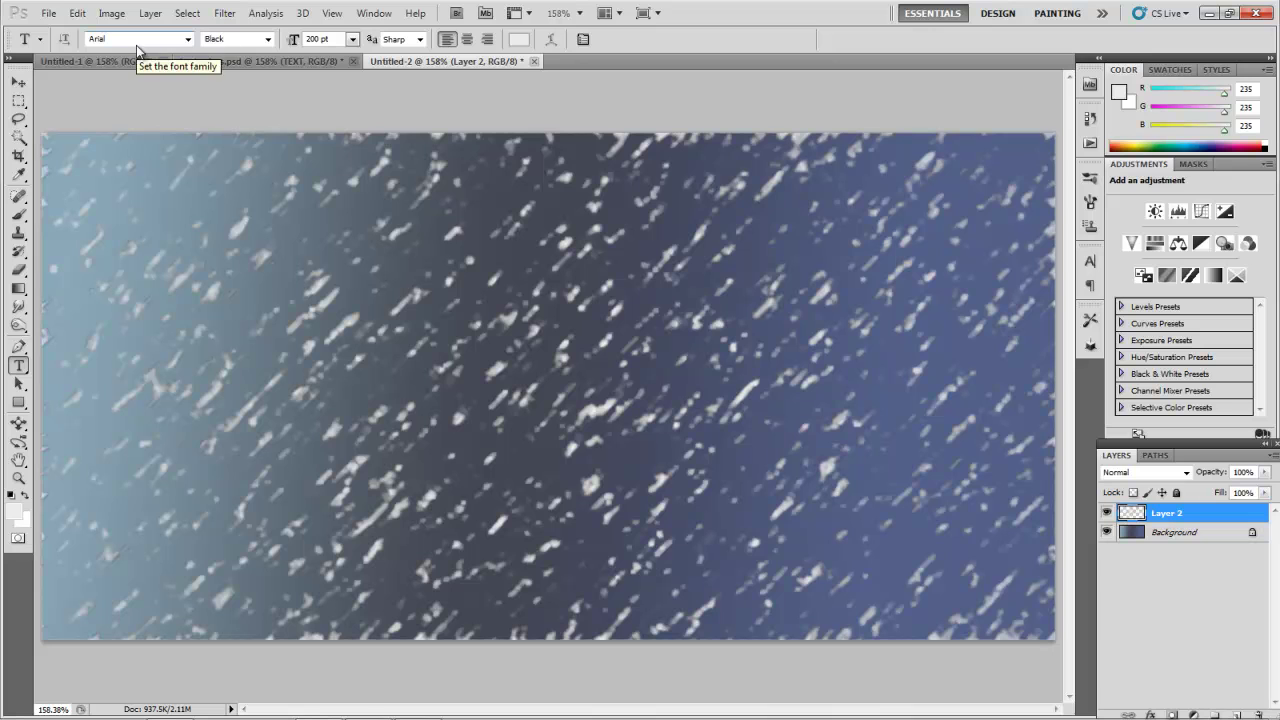
pyautogui.click(107, 390)
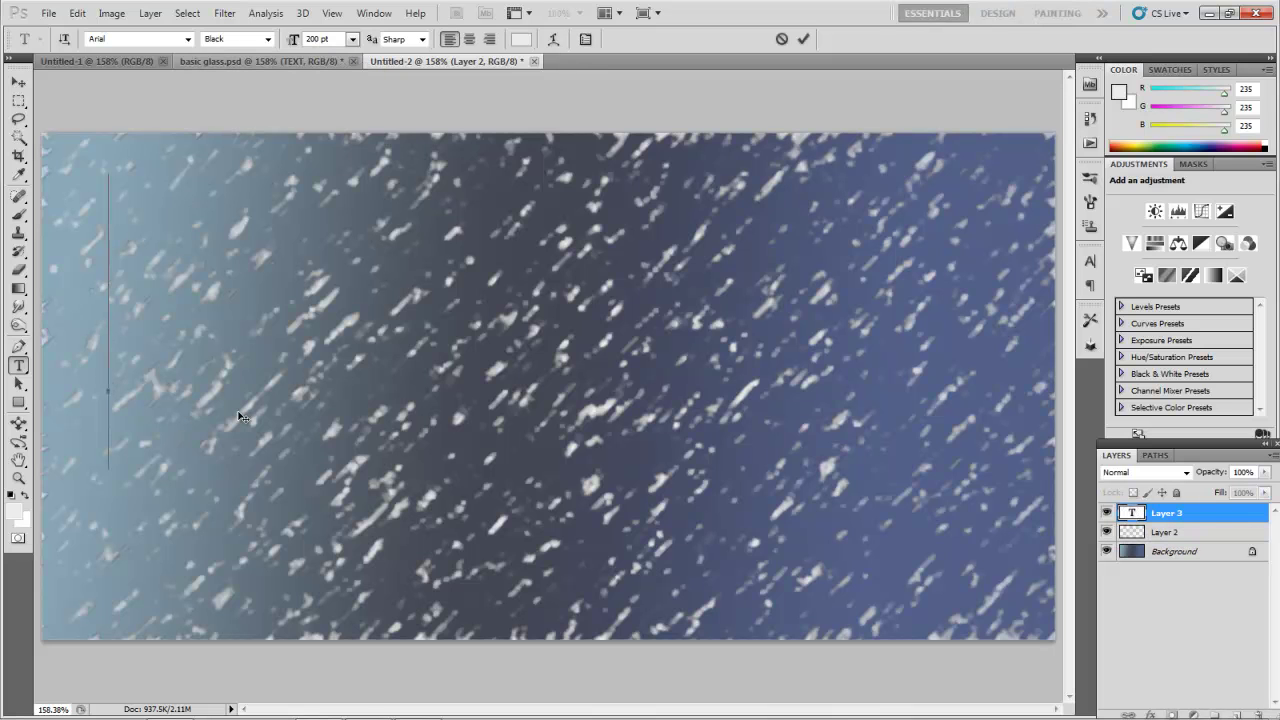
pyautogui.write('GLASS')
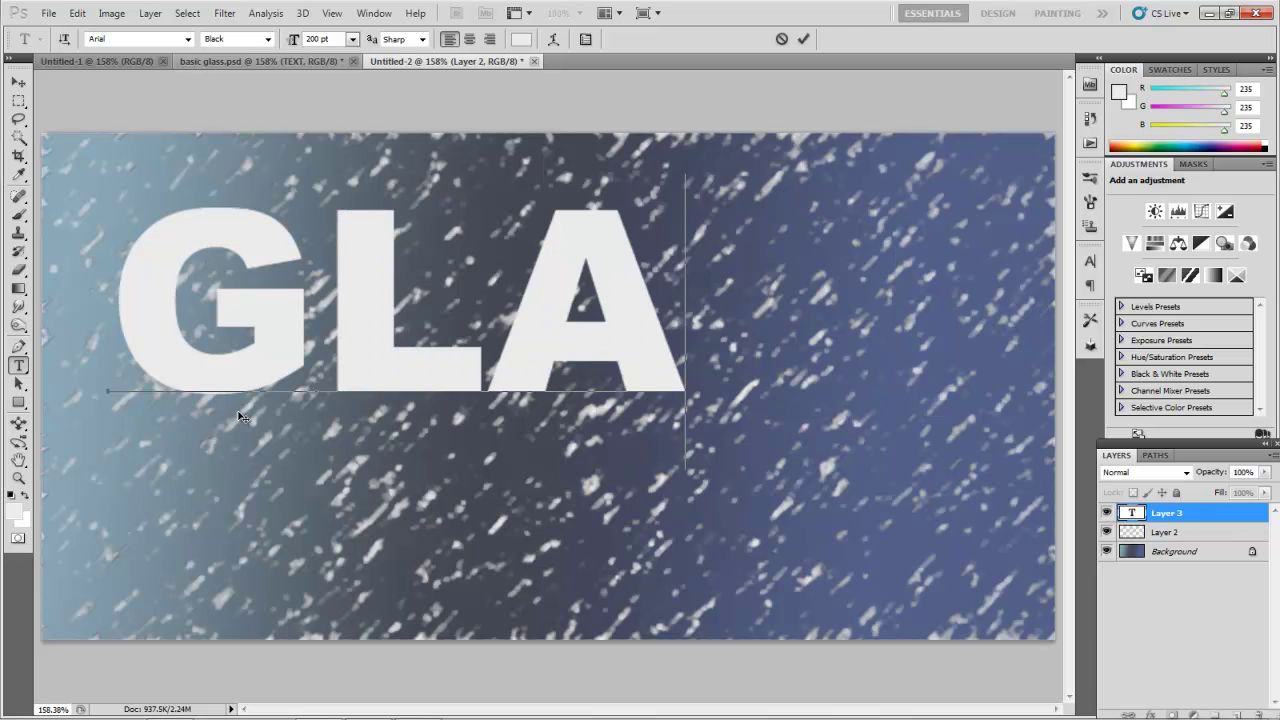
pyautogui.click(18, 81)
pyautogui.moveTo(576, 361); pyautogui.dragTo(526, 438)
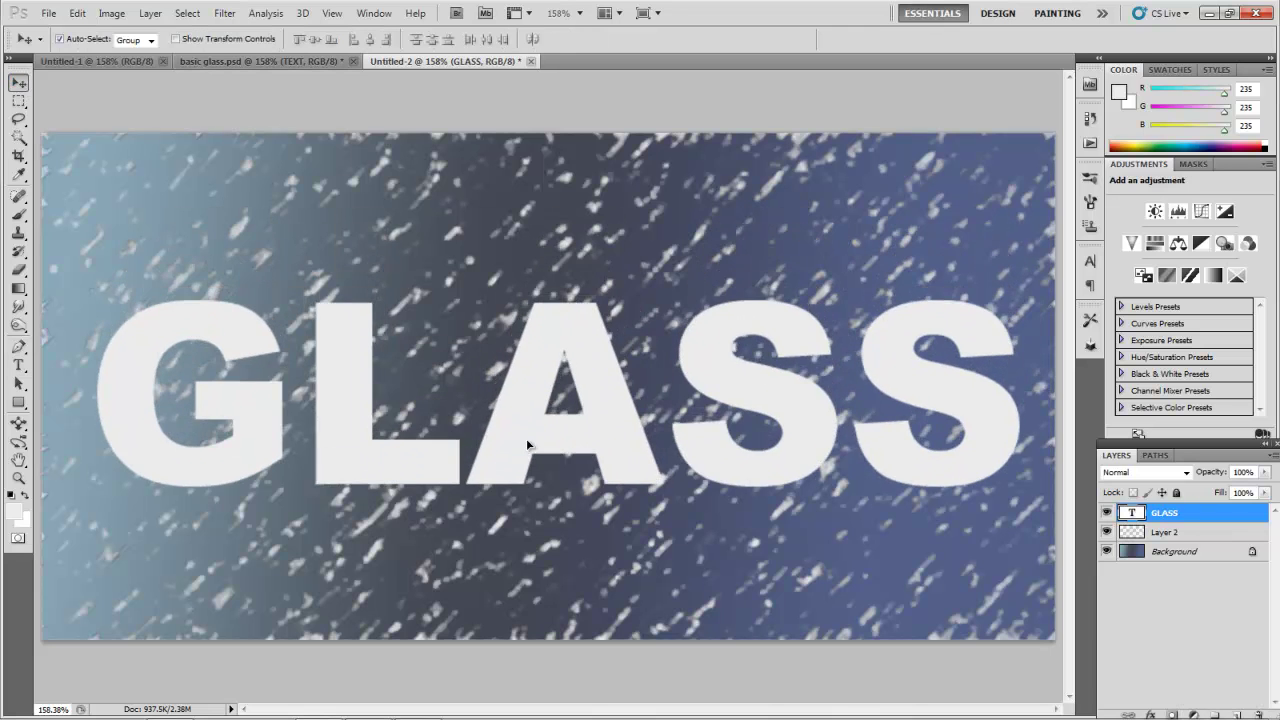
pyautogui.press('Left')
pyautogui.press('Left')
pyautogui.press('Left')
pyautogui.press('Left')
pyautogui.press('Left')
pyautogui.press('Left')
pyautogui.press('Left')
pyautogui.press('Left')
pyautogui.press('Left')
pyautogui.press('Left')
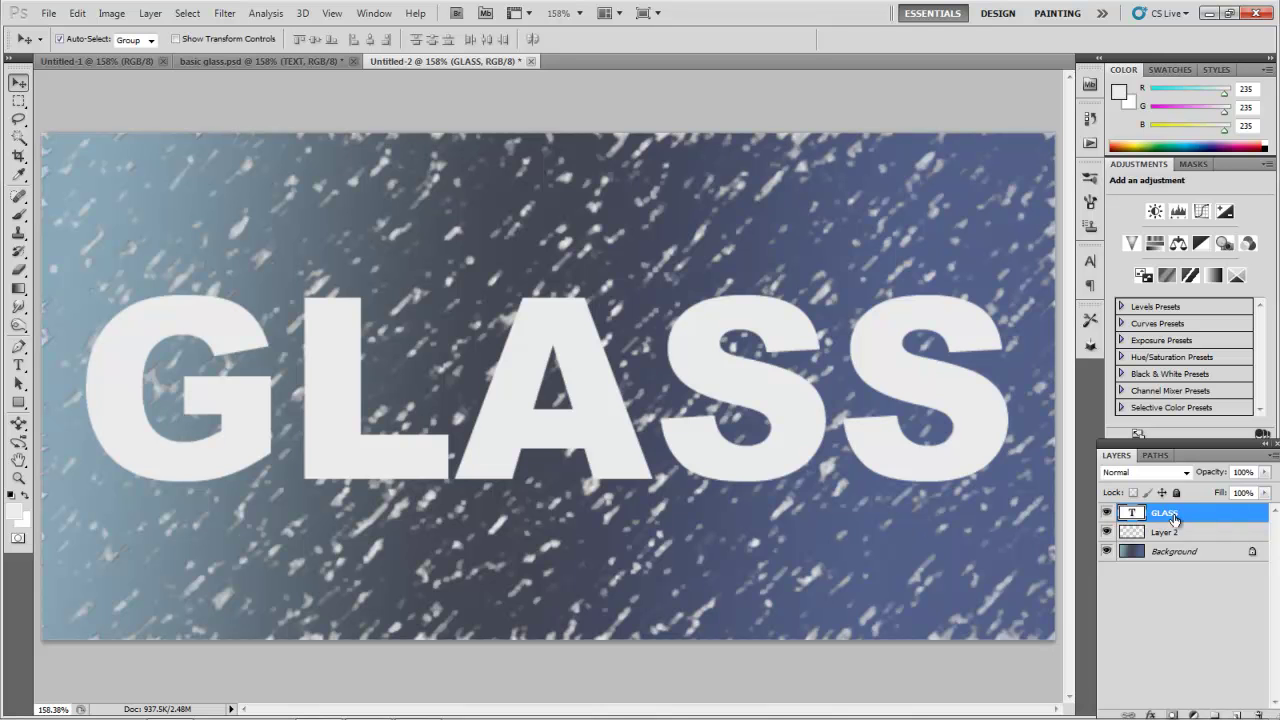
# Drop the GLASS layer's Fill to 0% and open its Blending Options in Layer Style
pyautogui.moveTo(1264, 492); pyautogui.dragTo(1189, 515)
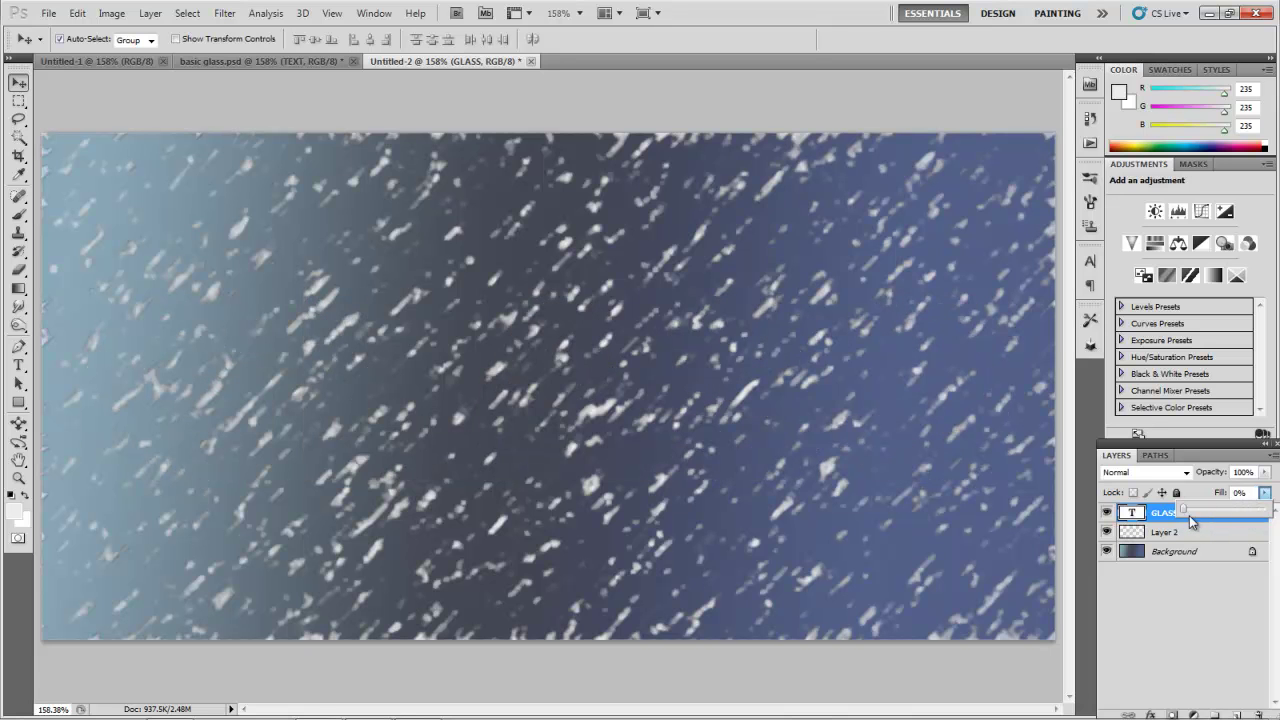
pyautogui.moveTo(1189, 515)
pyautogui.mouseDown()
pyautogui.moveTo(1148, 515)
pyautogui.moveTo(1164, 515)
pyautogui.mouseUp()
pyautogui.rightClick(1164, 514)
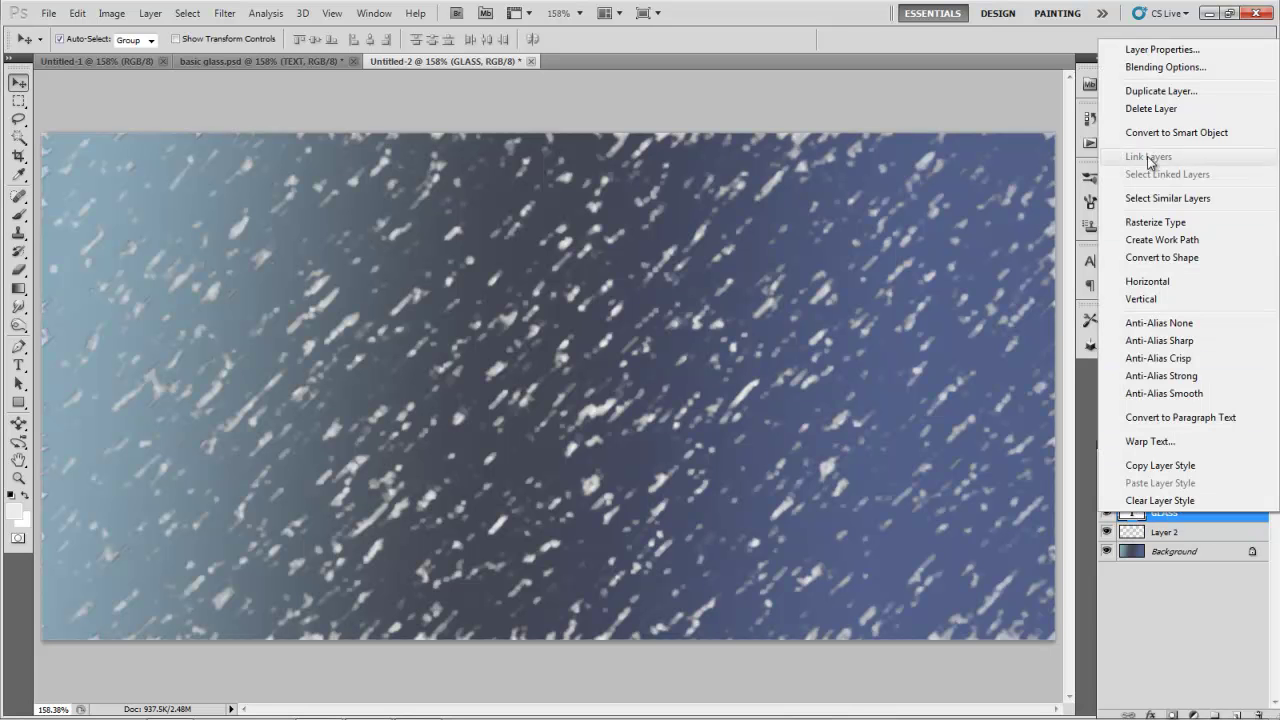
pyautogui.click(1155, 74)
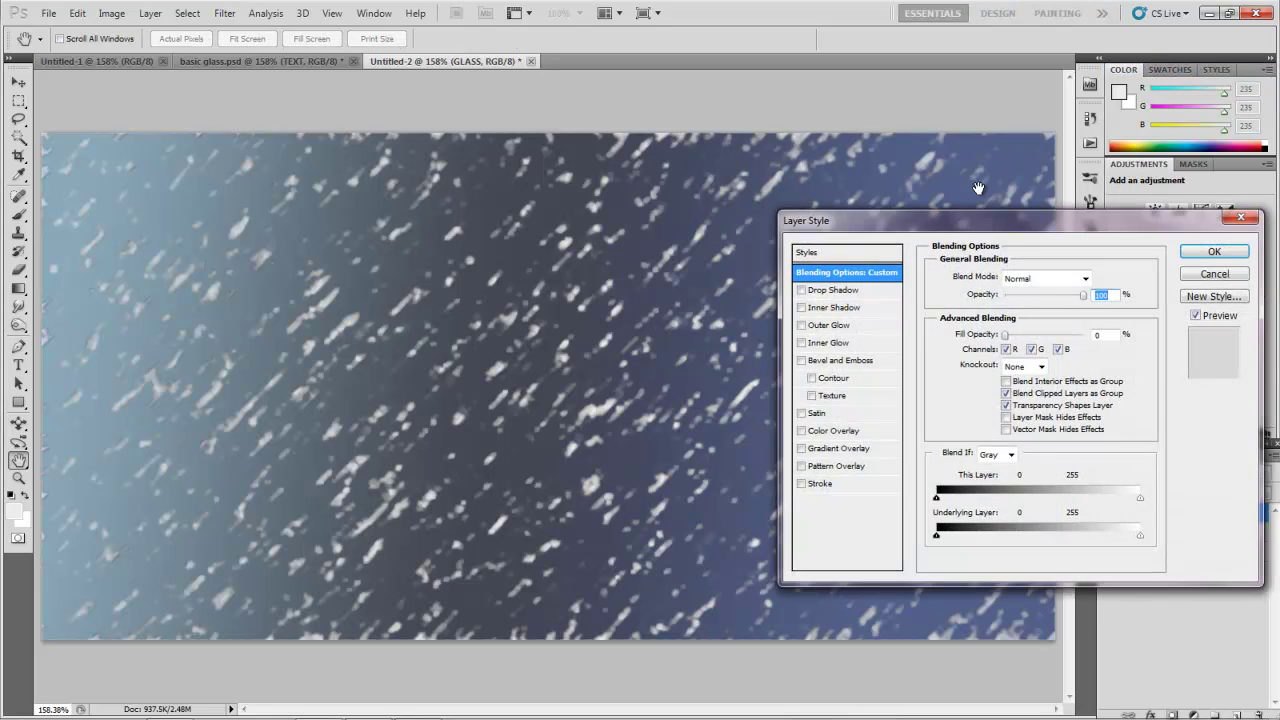
pyautogui.moveTo(998, 229); pyautogui.dragTo(970, 121)
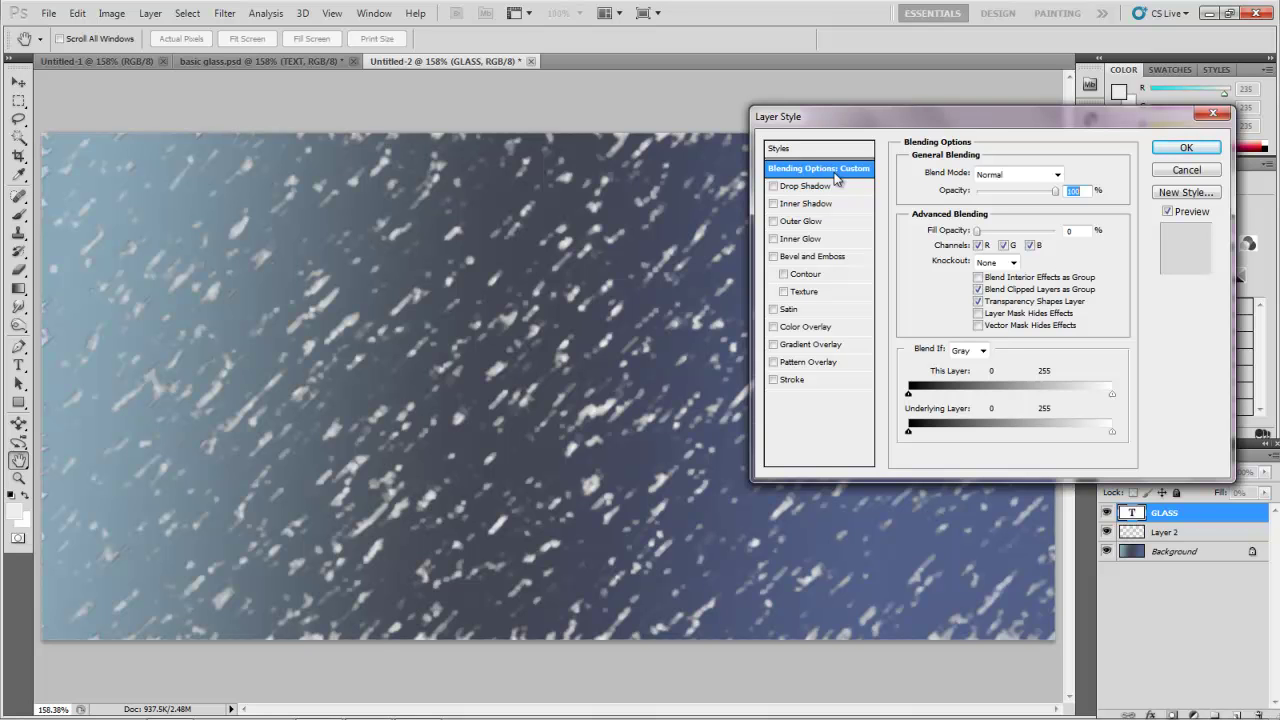
# Add a Drop Shadow to the GLASS text with 89% opacity and 10 px size
pyautogui.click(774, 187)
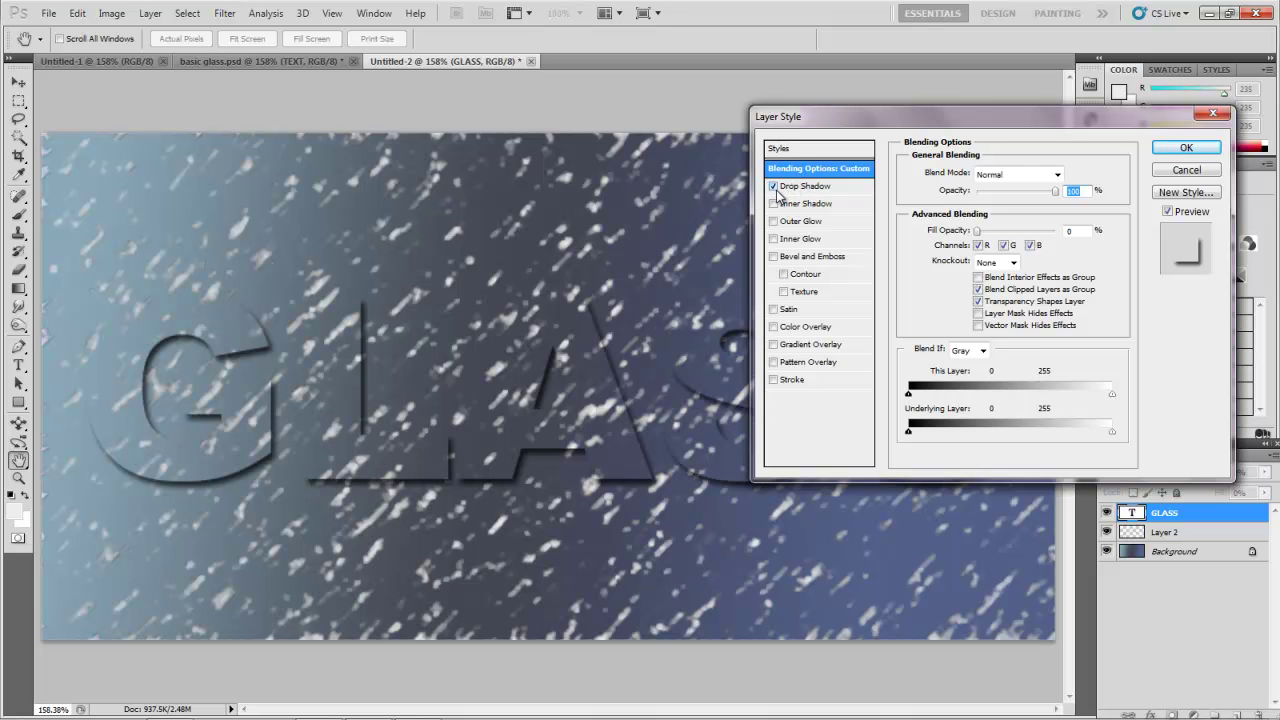
pyautogui.click(792, 190)
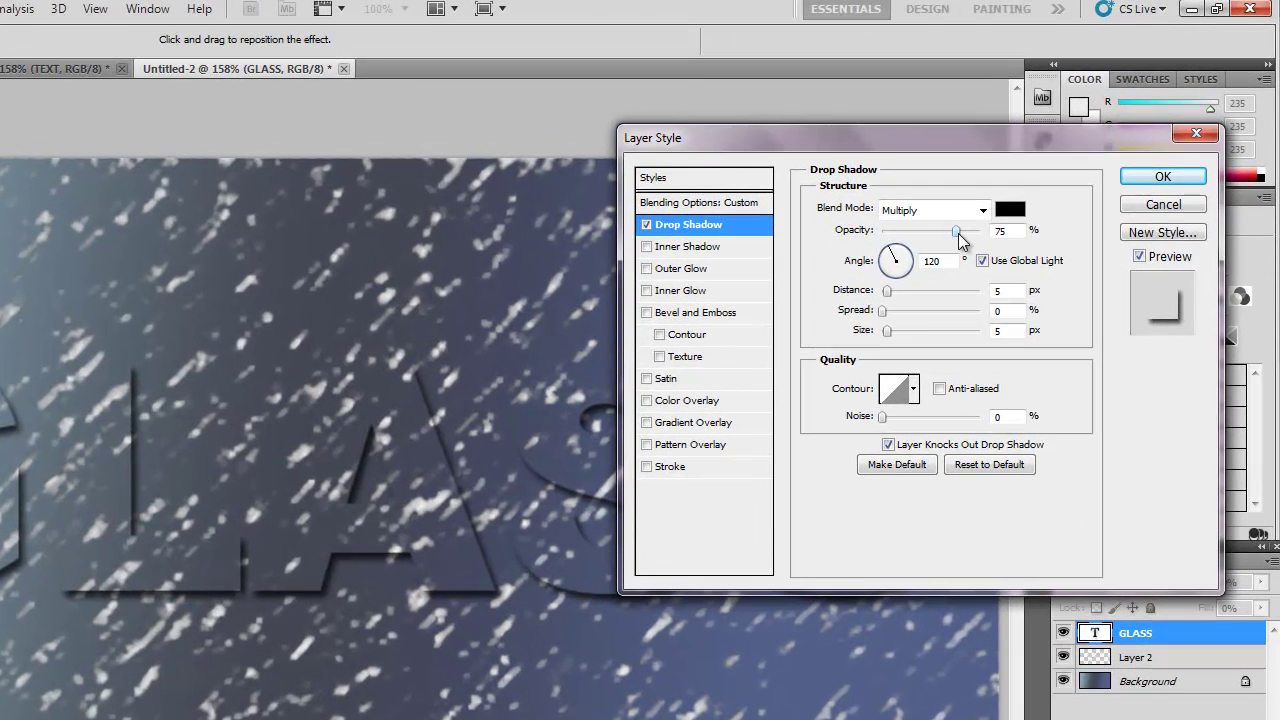
pyautogui.moveTo(956, 232); pyautogui.dragTo(968, 238)
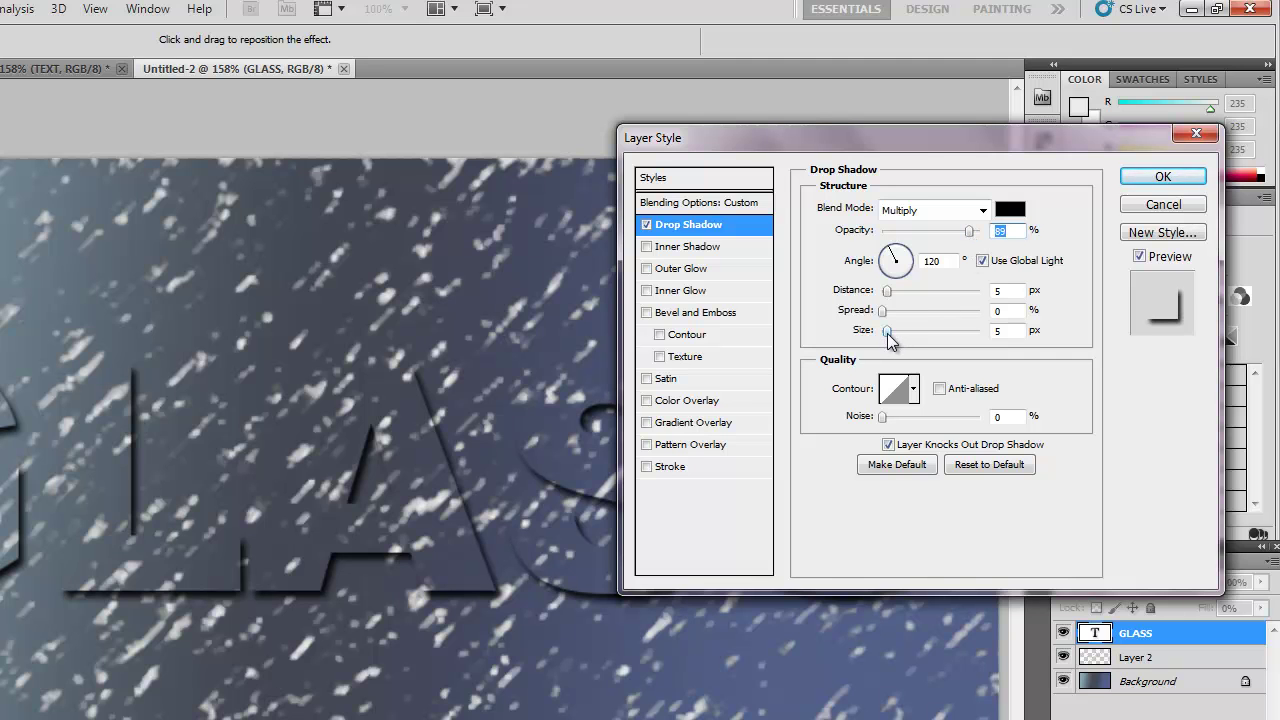
pyautogui.moveTo(887, 333); pyautogui.dragTo(893, 335)
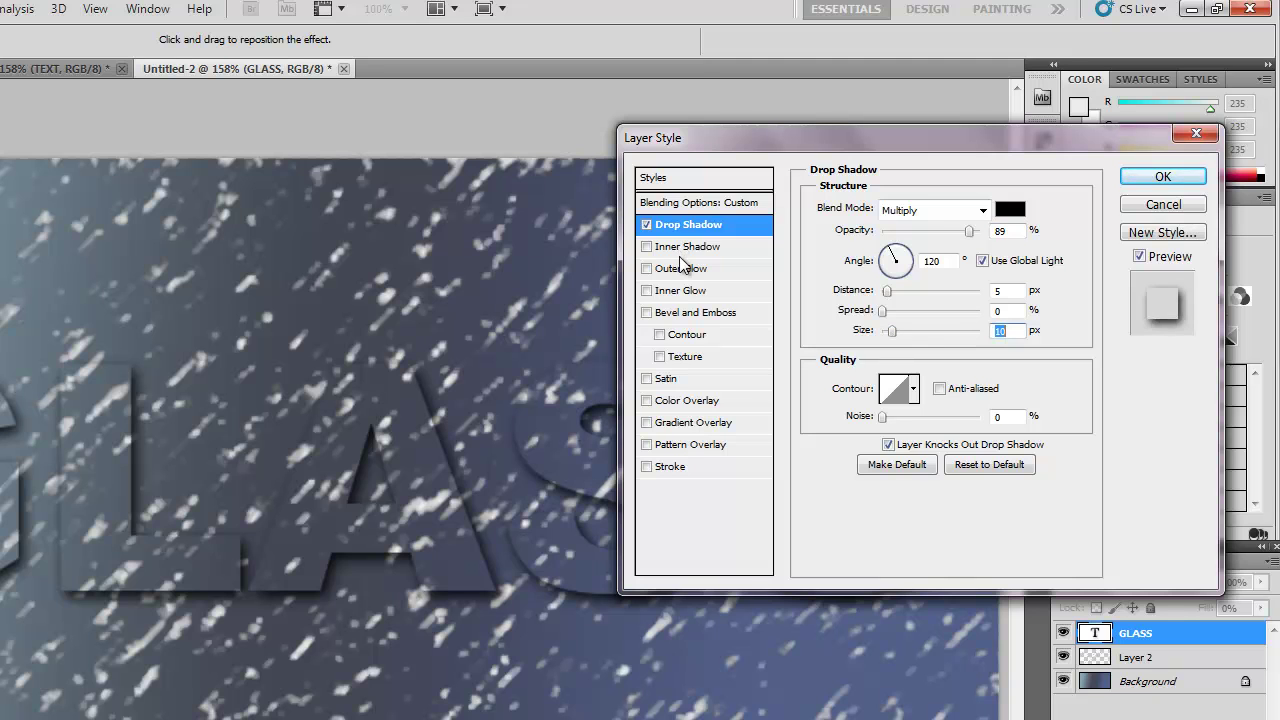
# Enable Inner Shadow in Normal blend mode with a pale cyan colour
pyautogui.click(647, 247)
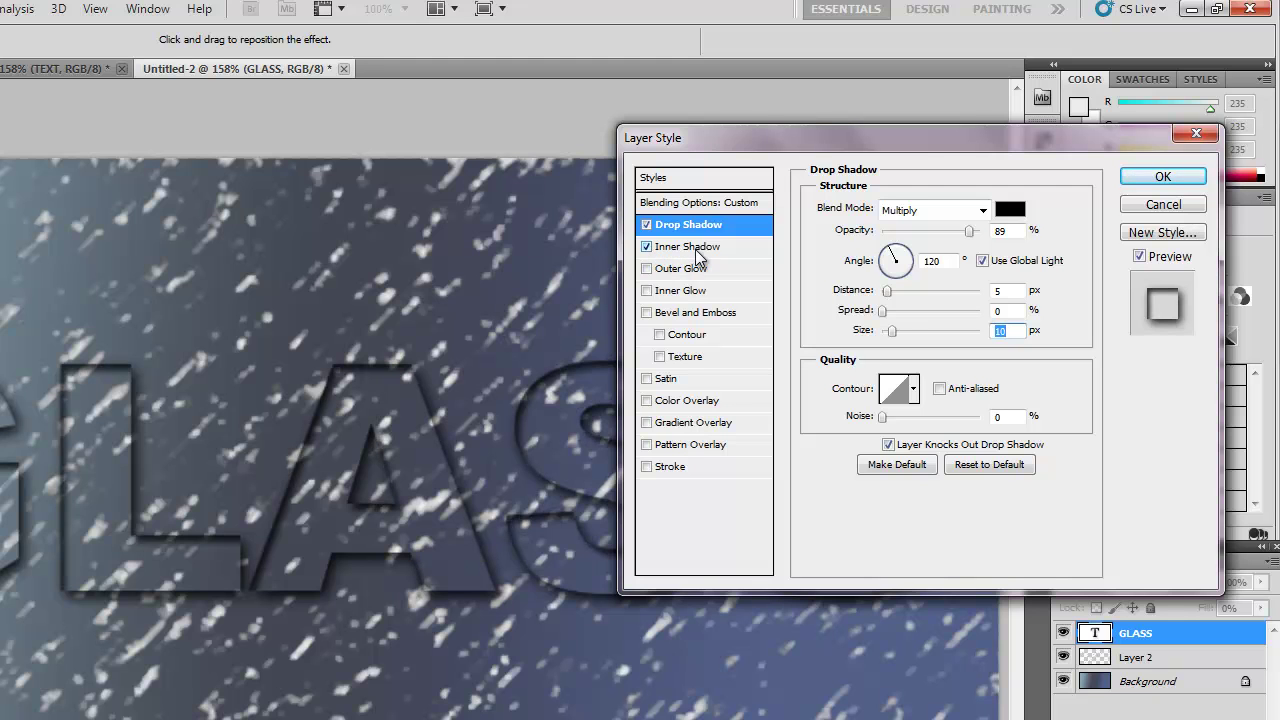
pyautogui.click(697, 253)
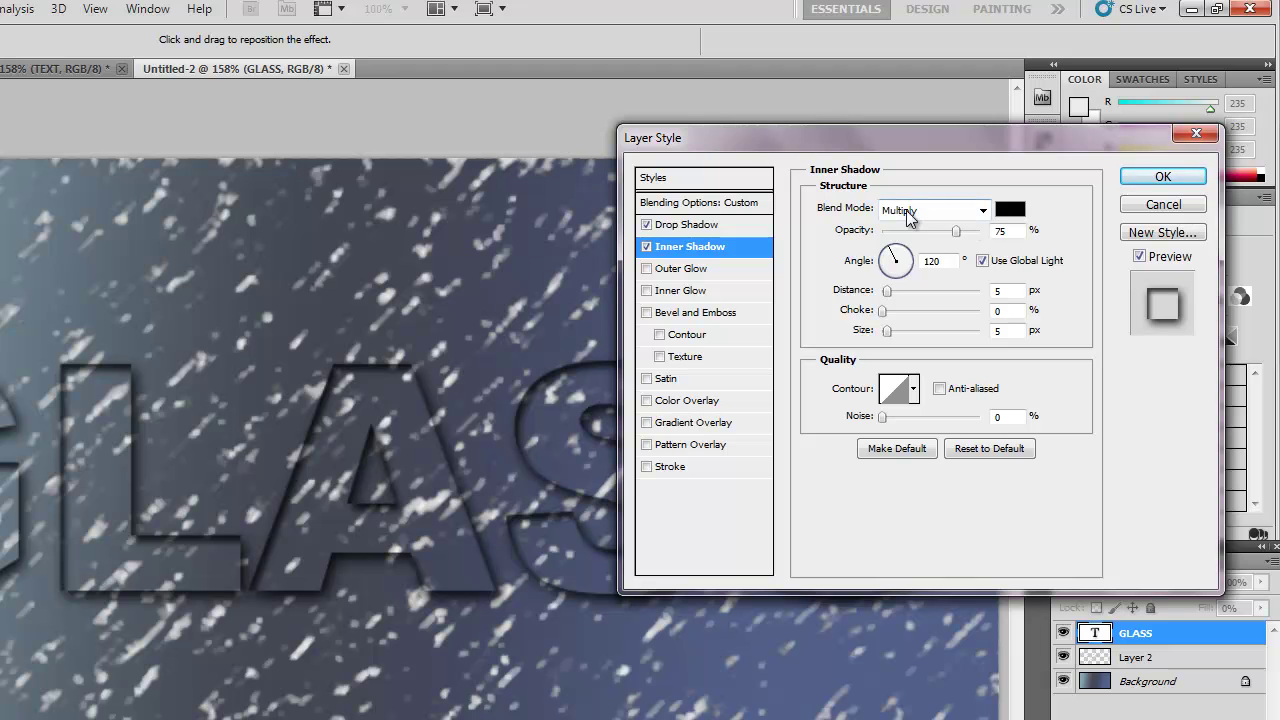
pyautogui.click(982, 211)
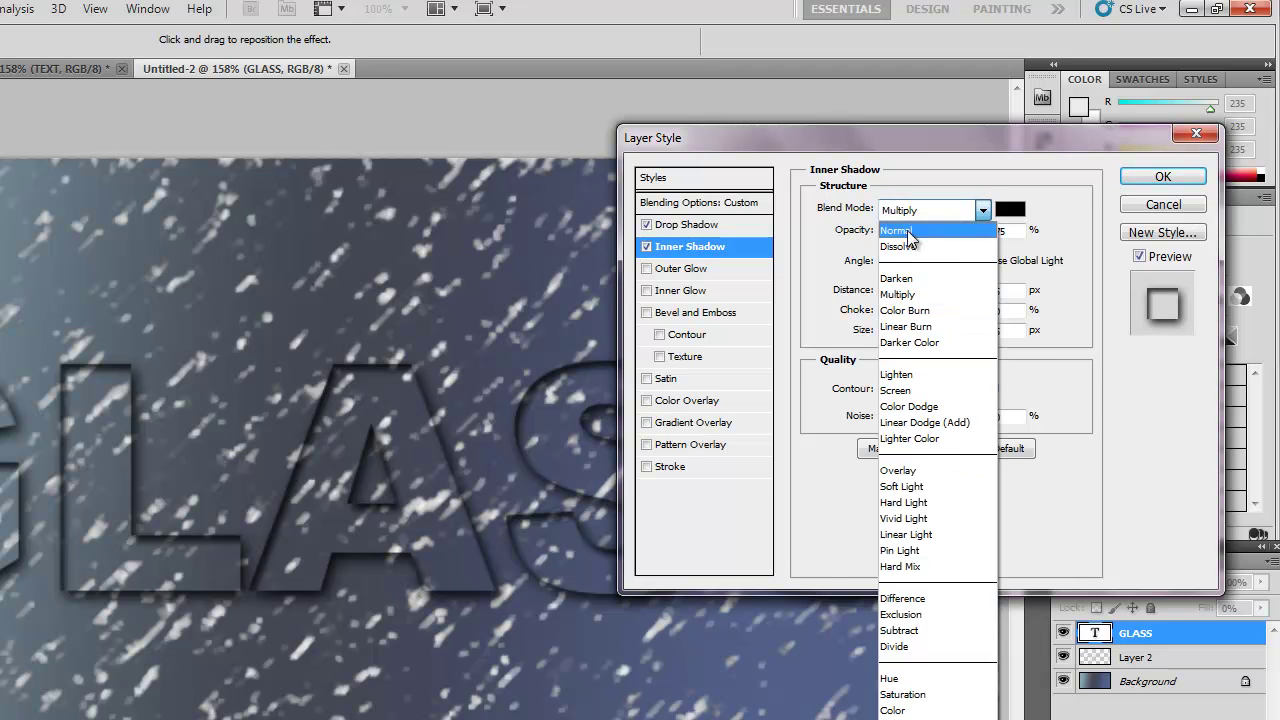
pyautogui.click(907, 232)
pyautogui.click(1010, 209)
pyautogui.moveTo(808, 130); pyautogui.dragTo(702, 101)
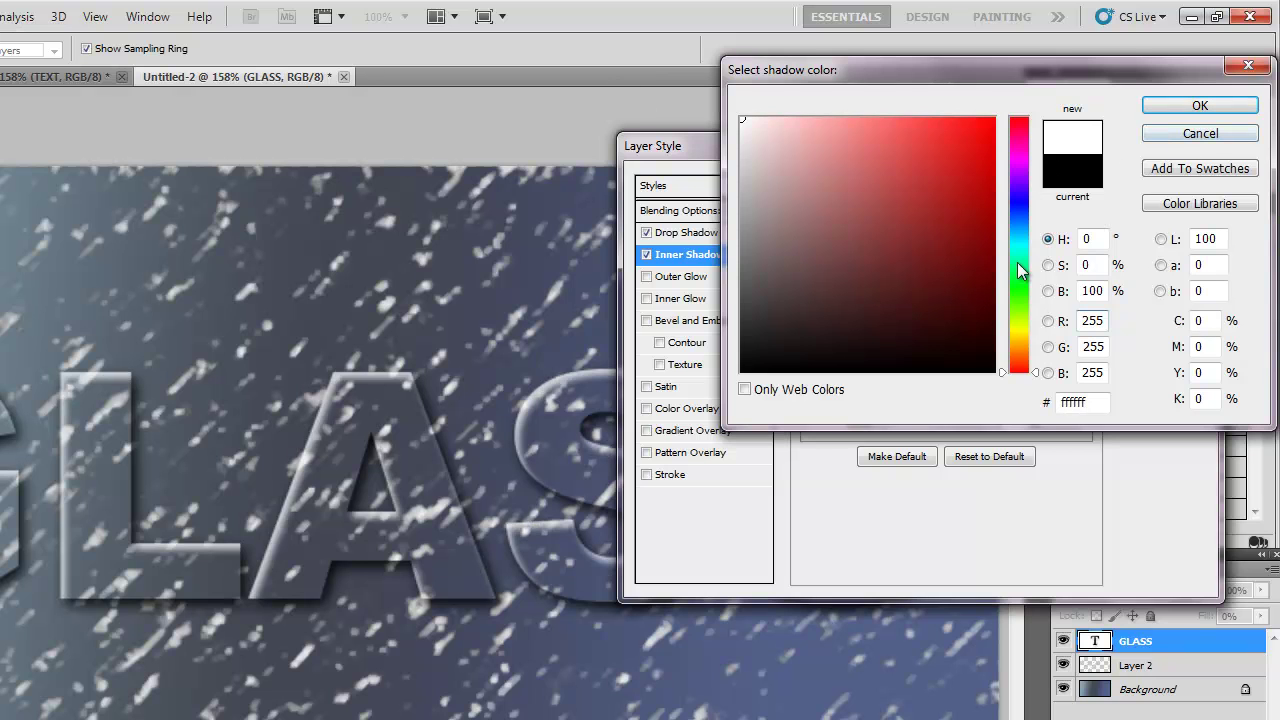
pyautogui.moveTo(1016, 262); pyautogui.dragTo(1018, 249)
pyautogui.click(780, 122)
pyautogui.click(776, 122)
pyautogui.click(1182, 106)
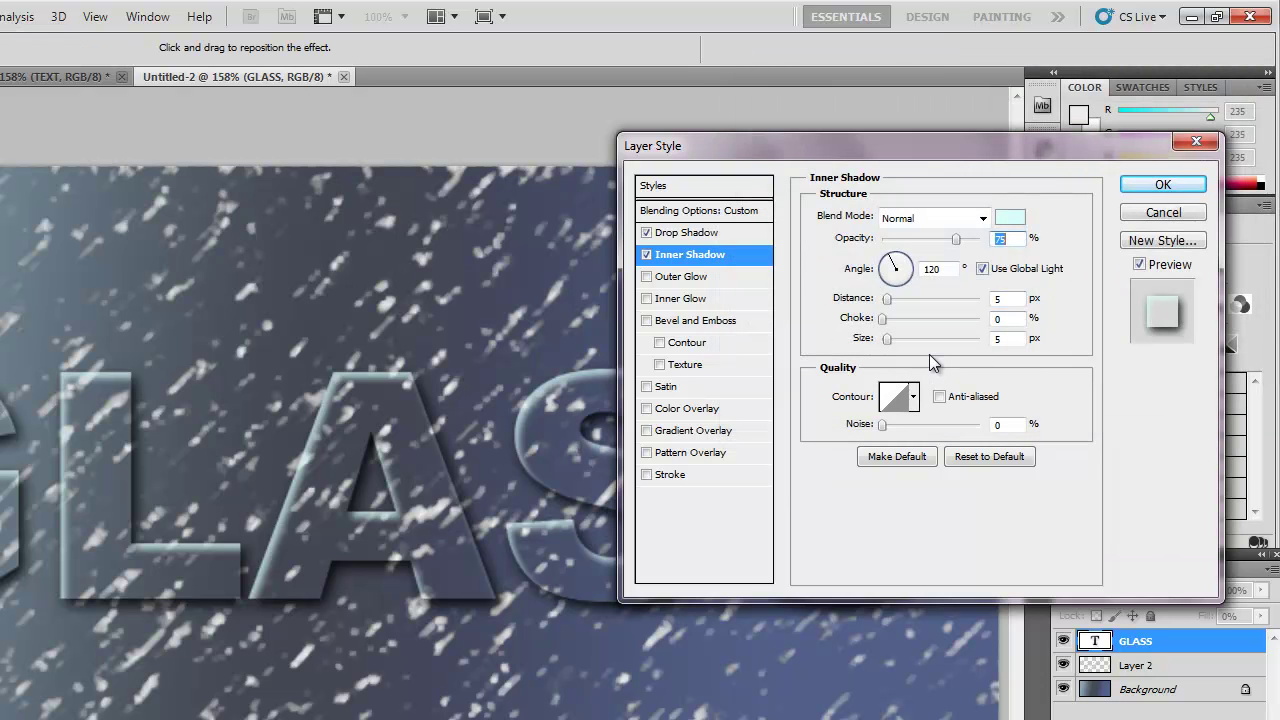
# Set the inner shadow to 8 px distance, 13% choke and 0 px size
pyautogui.moveTo(886, 299); pyautogui.dragTo(891, 300)
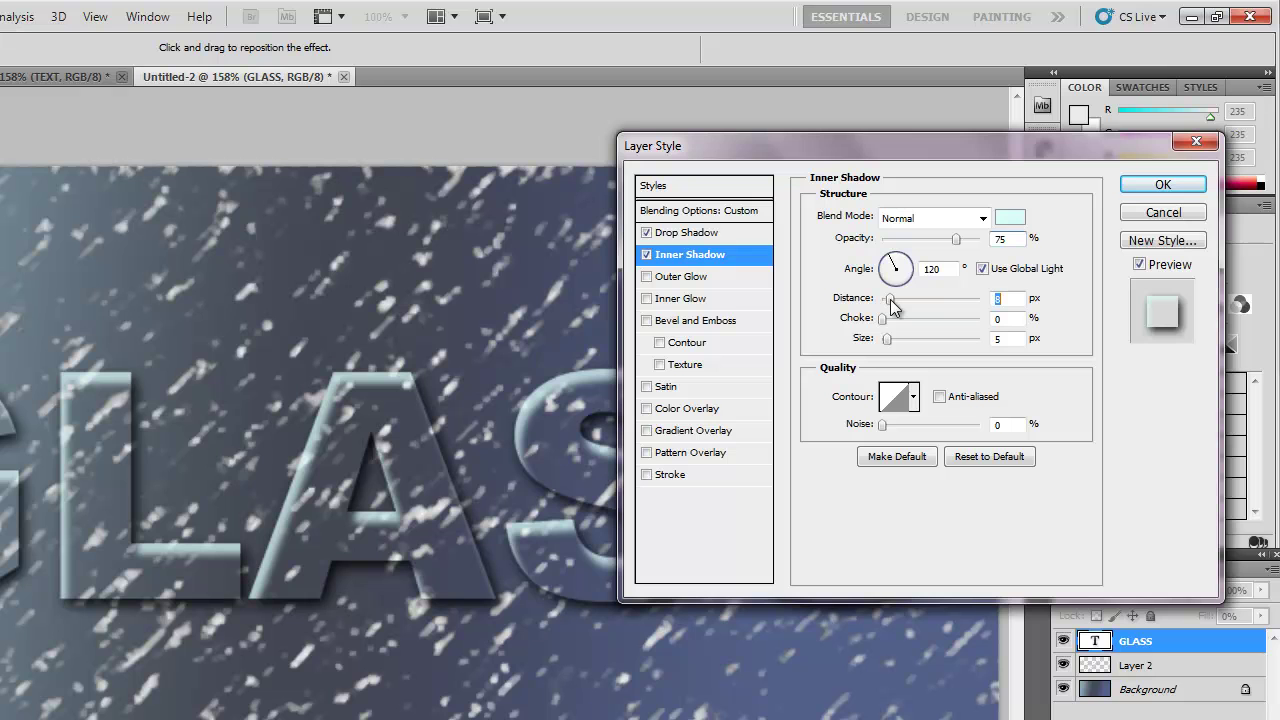
pyautogui.moveTo(891, 300)
pyautogui.mouseDown()
pyautogui.moveTo(908, 301)
pyautogui.moveTo(890, 297)
pyautogui.mouseUp()
pyautogui.moveTo(881, 320)
pyautogui.mouseDown()
pyautogui.moveTo(951, 321)
pyautogui.moveTo(903, 330)
pyautogui.mouseUp()
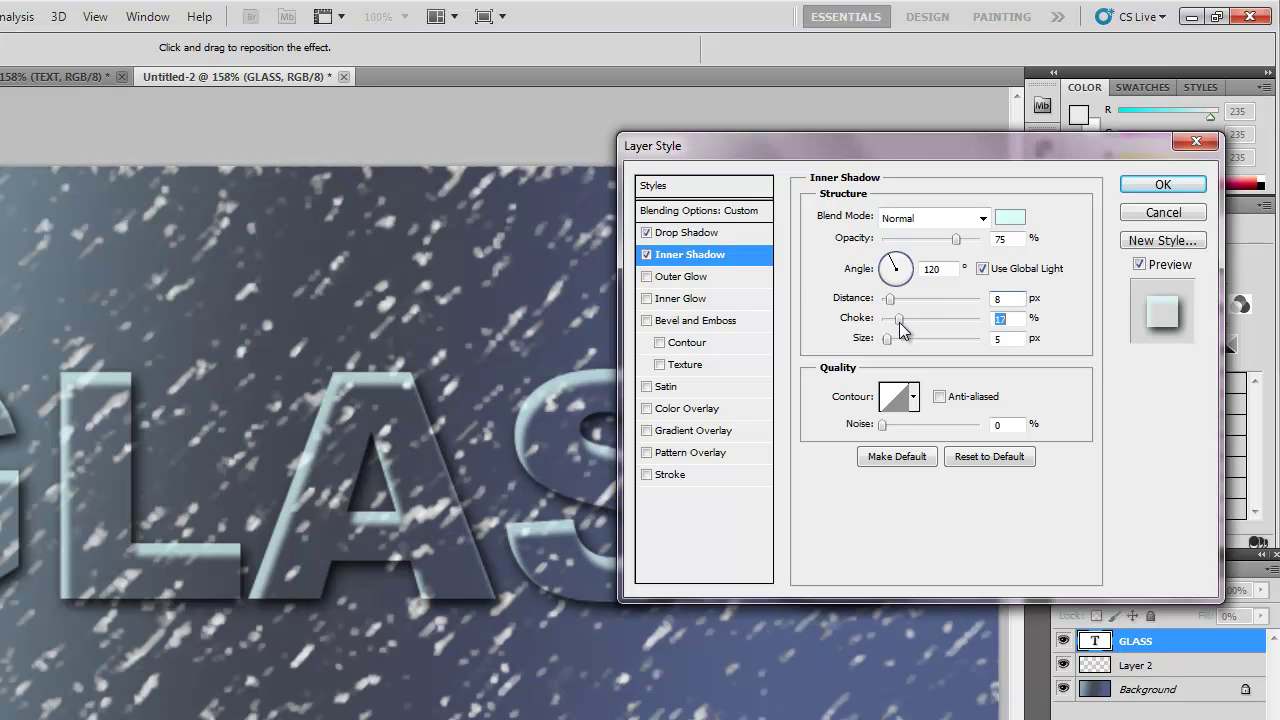
pyautogui.moveTo(900, 324); pyautogui.dragTo(895, 324)
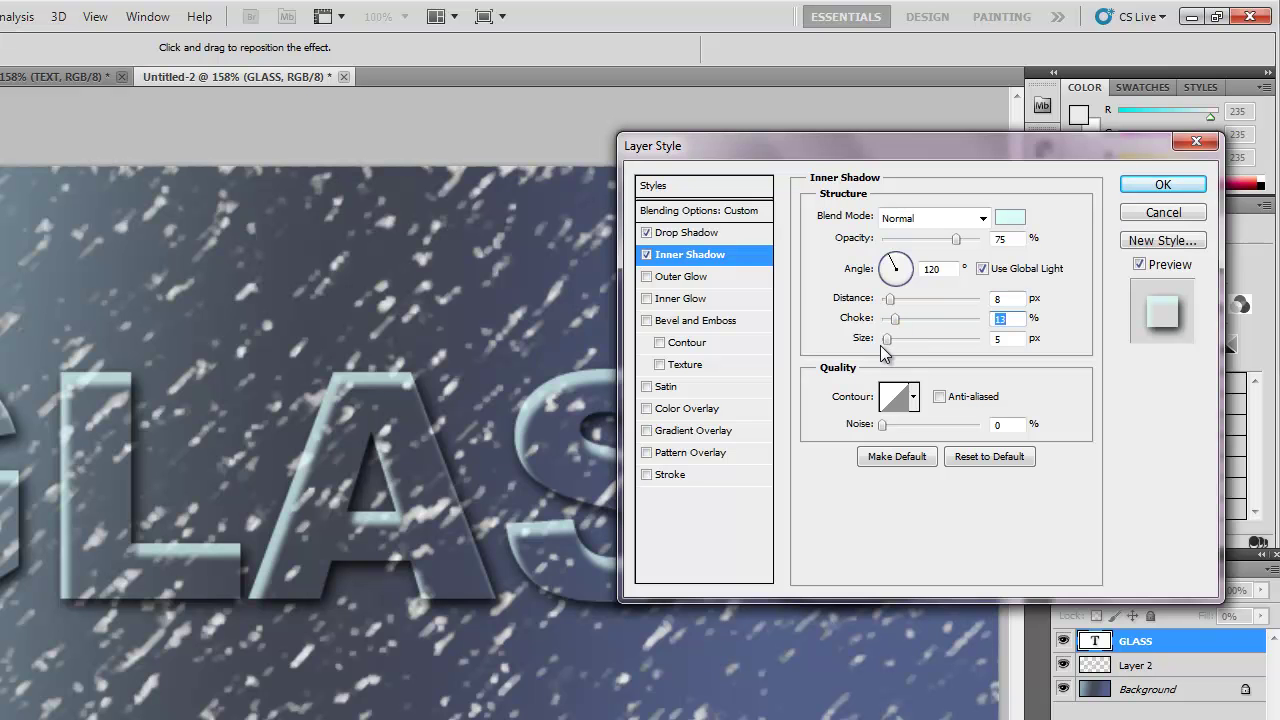
pyautogui.moveTo(889, 341); pyautogui.dragTo(888, 346)
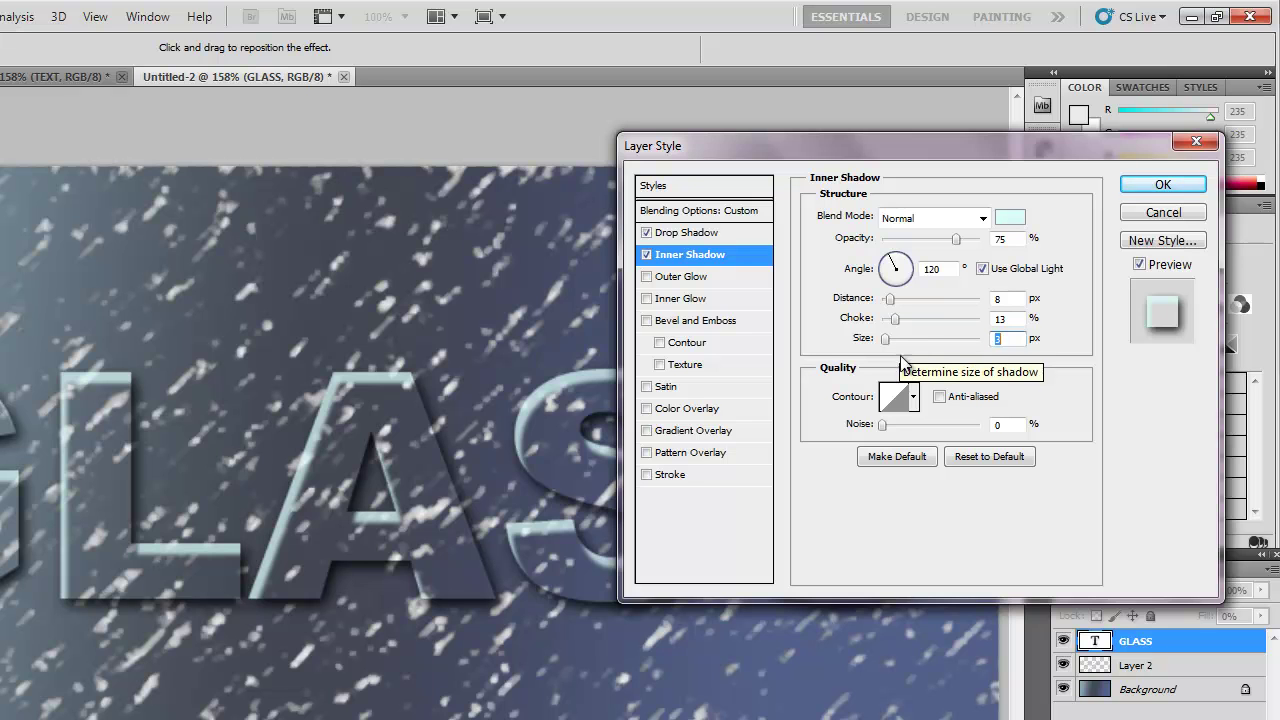
# Enable Inner Glow and set its colour to cyan 85efda
pyautogui.click(646, 298)
pyautogui.click(672, 304)
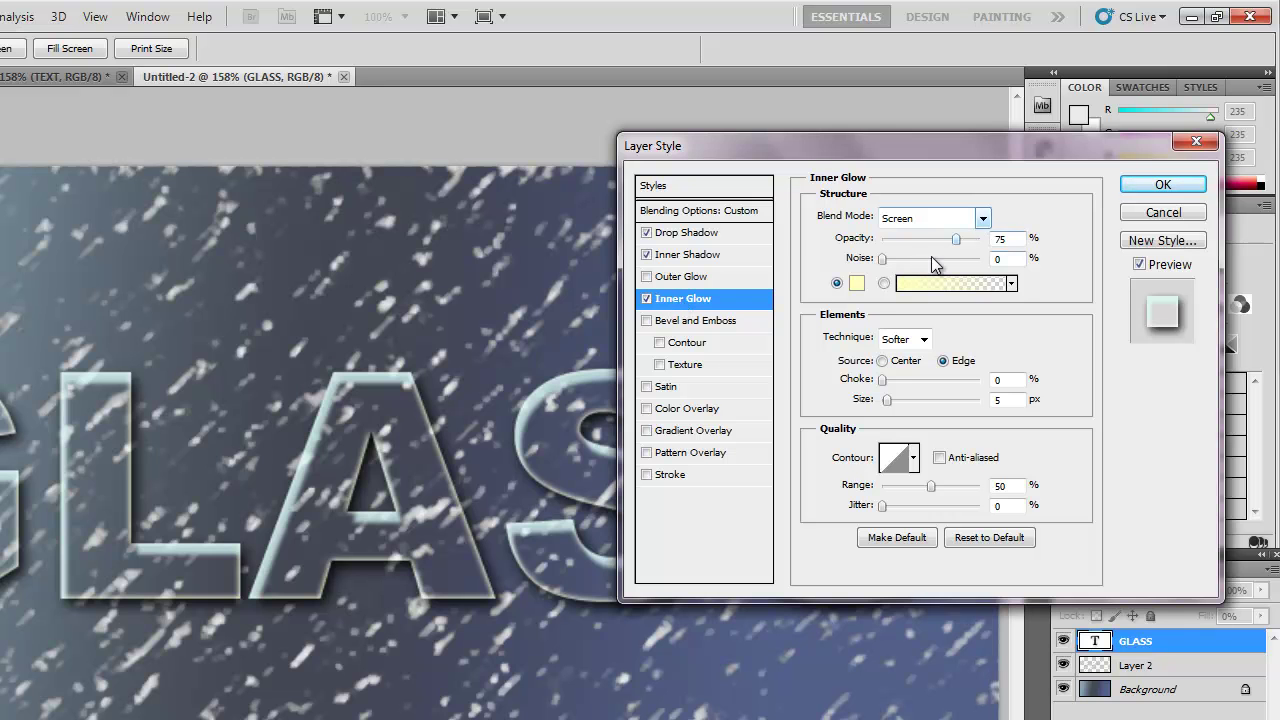
pyautogui.click(857, 285)
pyautogui.moveTo(811, 117)
pyautogui.mouseDown()
pyautogui.moveTo(766, 108)
pyautogui.moveTo(855, 135)
pyautogui.mouseUp()
pyautogui.click(1018, 252)
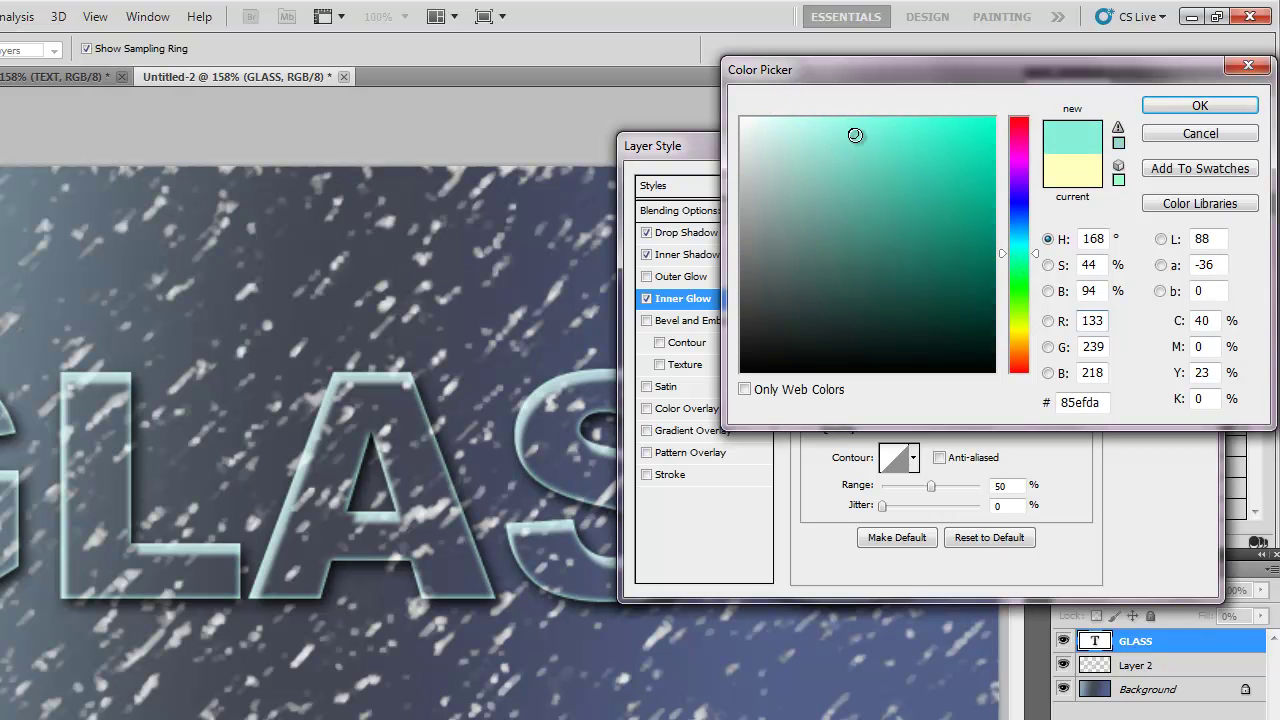
pyautogui.click(1180, 104)
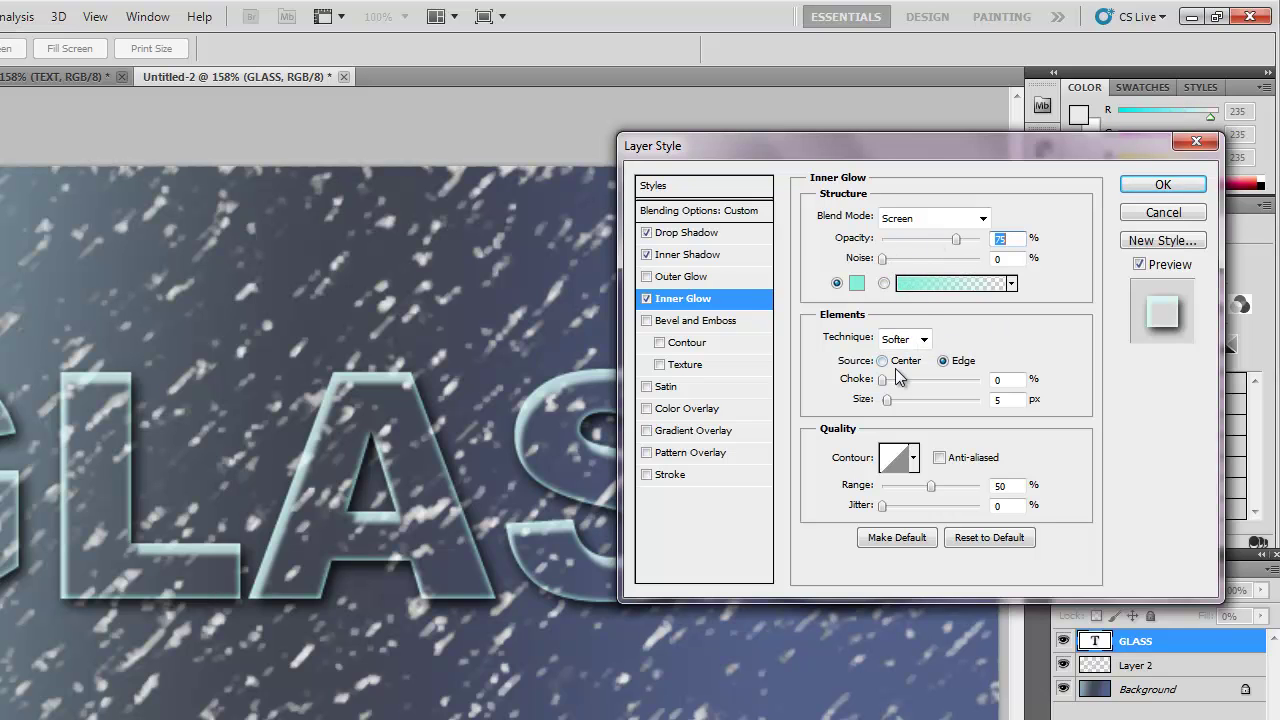
# Widen the inner glow to 21 px, anti-alias it, and enable Bevel and Emboss
pyautogui.moveTo(887, 399); pyautogui.dragTo(896, 400)
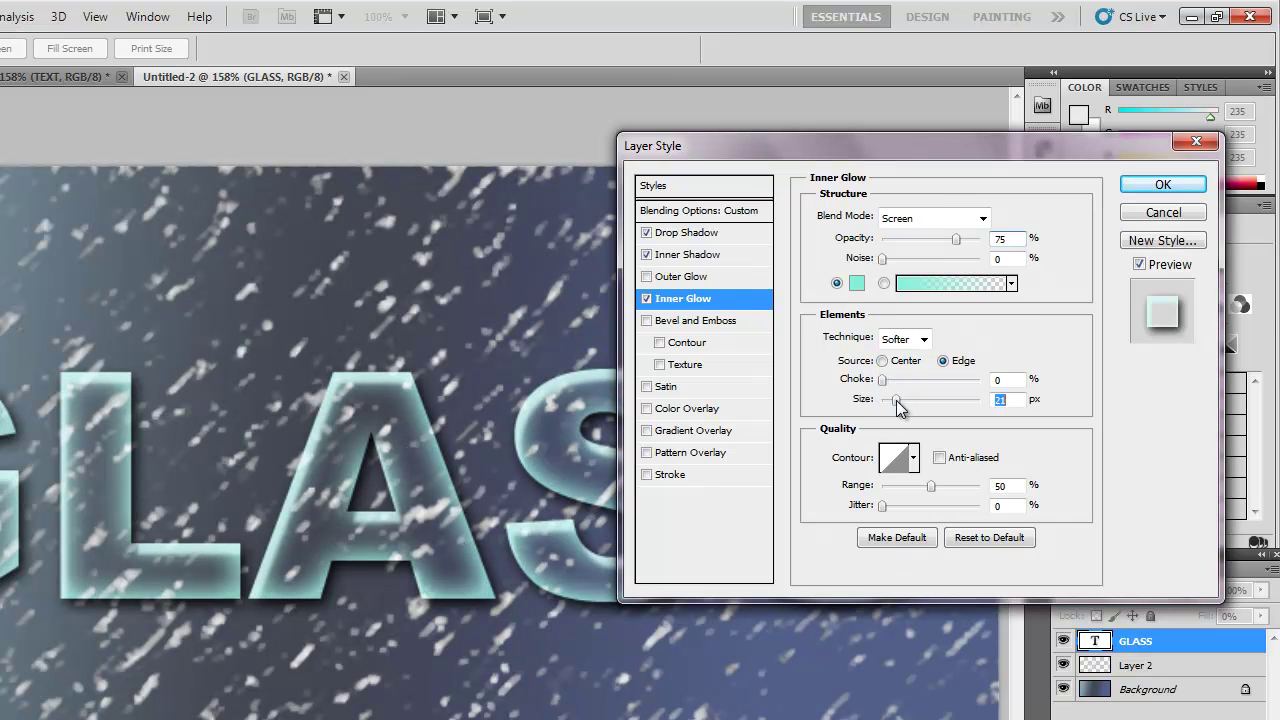
pyautogui.click(939, 457)
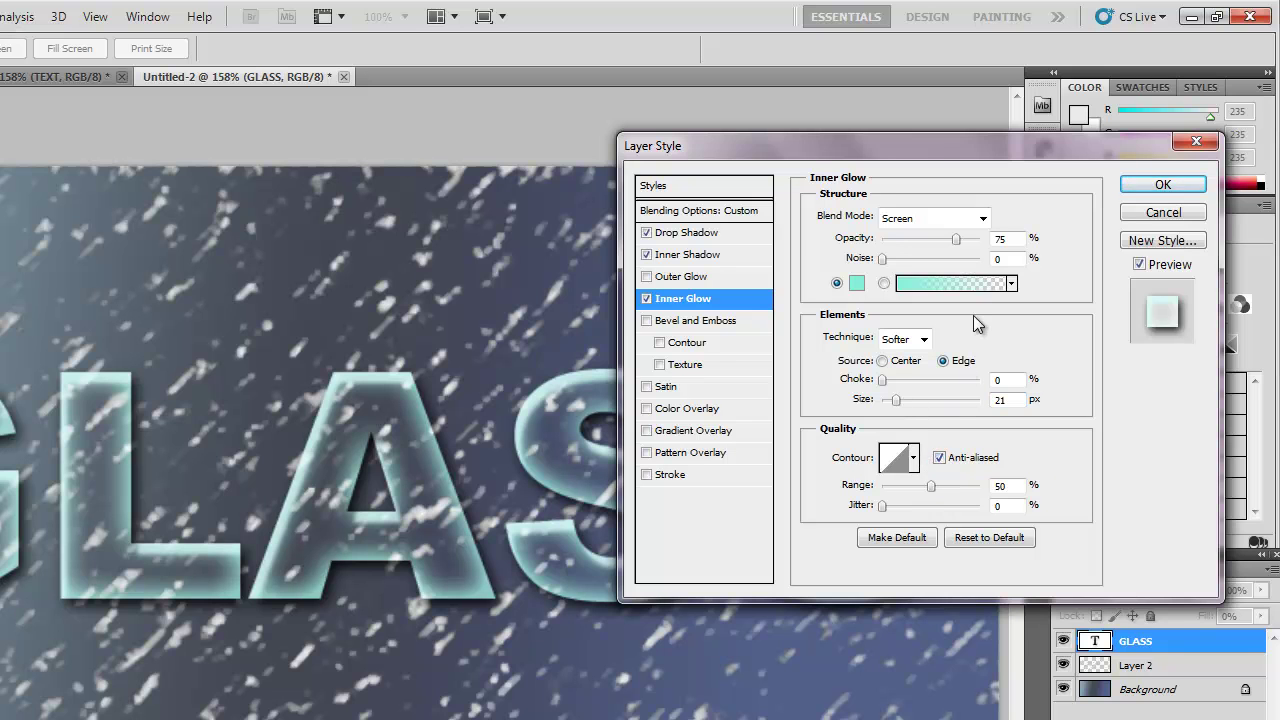
pyautogui.click(646, 320)
# Set the Bevel and Emboss Soften value to 2 px
pyautogui.click(668, 324)
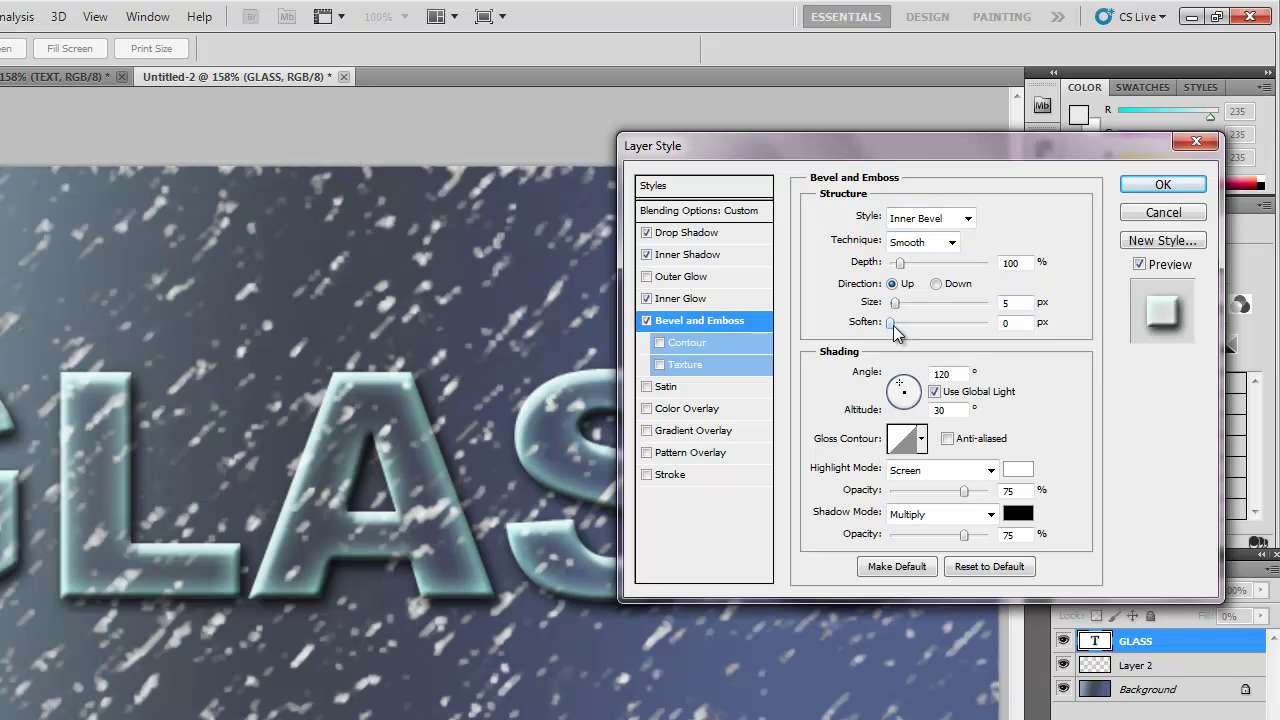
pyautogui.moveTo(890, 328)
pyautogui.mouseDown()
pyautogui.moveTo(960, 327)
pyautogui.moveTo(878, 334)
pyautogui.moveTo(908, 323)
pyautogui.mouseUp()
# Anti-alias the bevel gloss contour and choose Ring after previewing presets like Cove - Deep
pyautogui.click(947, 439)
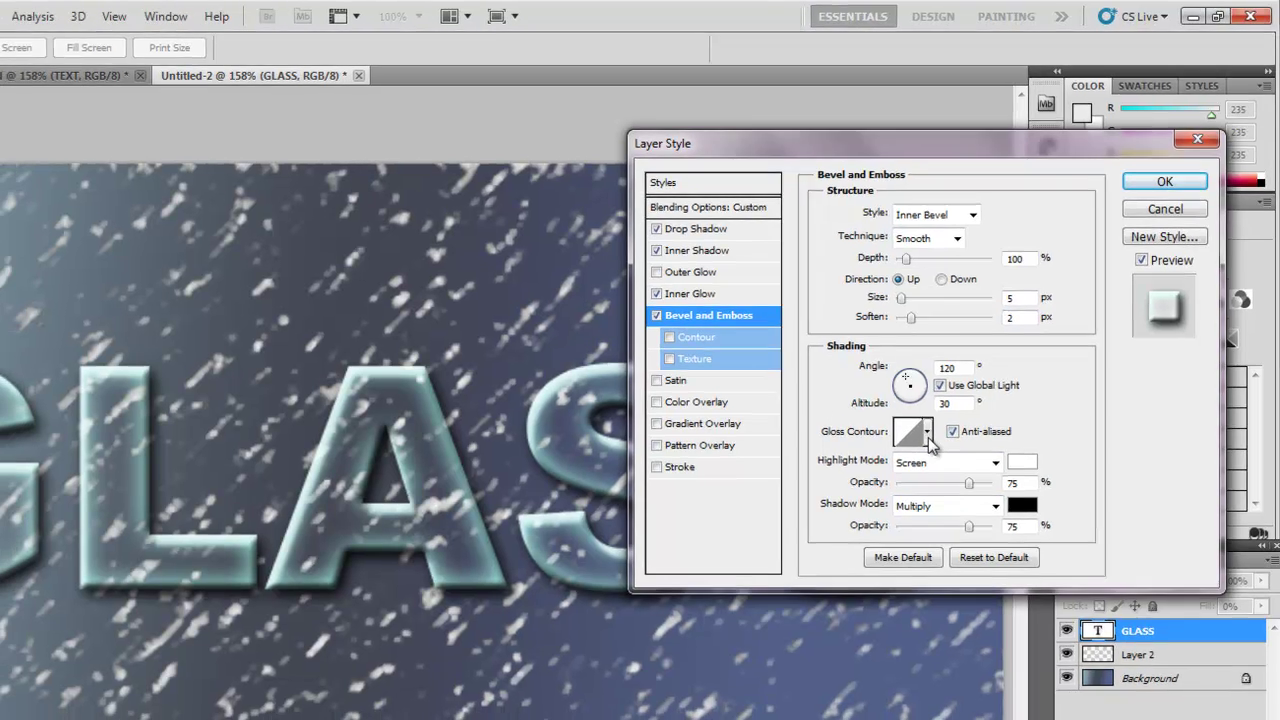
pyautogui.click(921, 440)
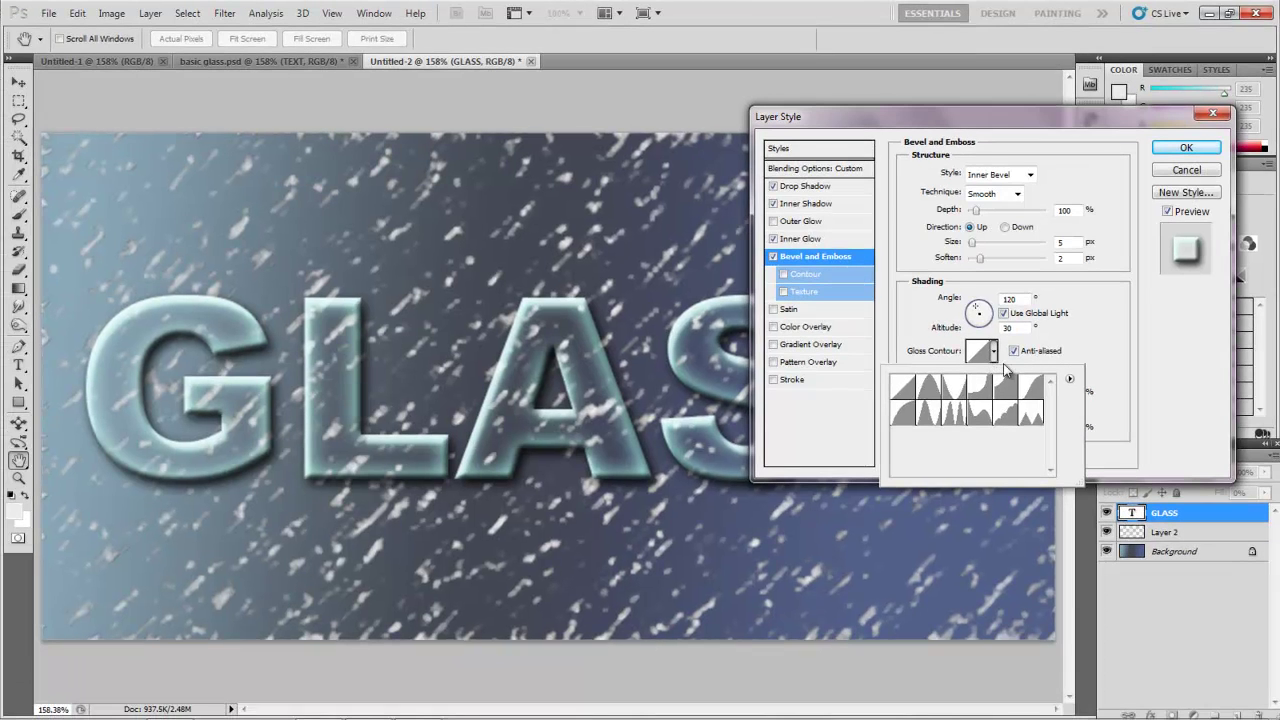
pyautogui.click(985, 396)
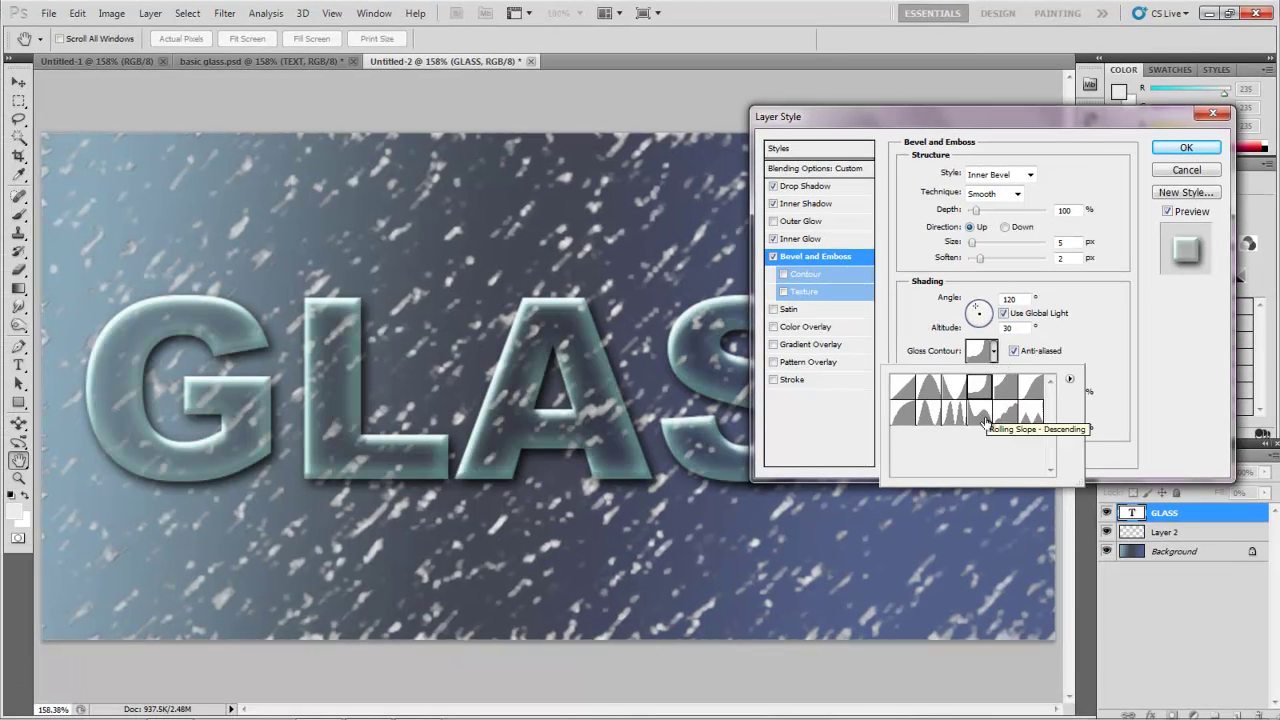
pyautogui.click(984, 421)
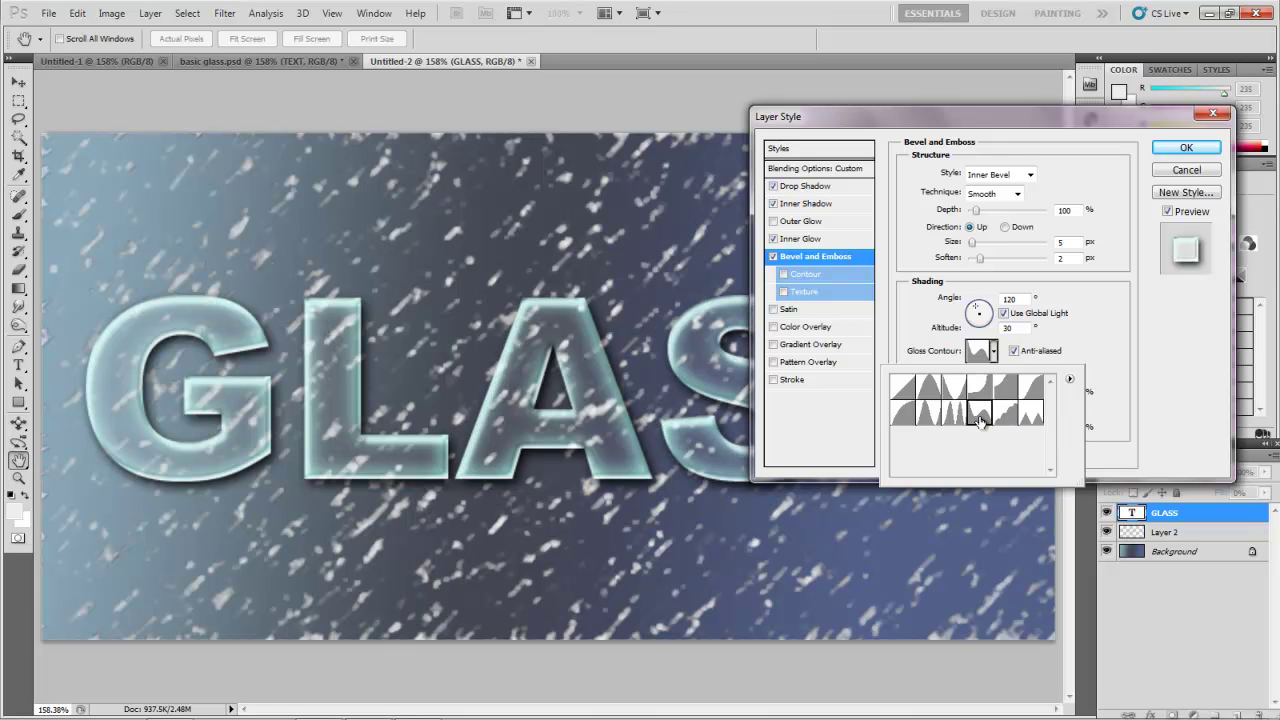
pyautogui.click(930, 418)
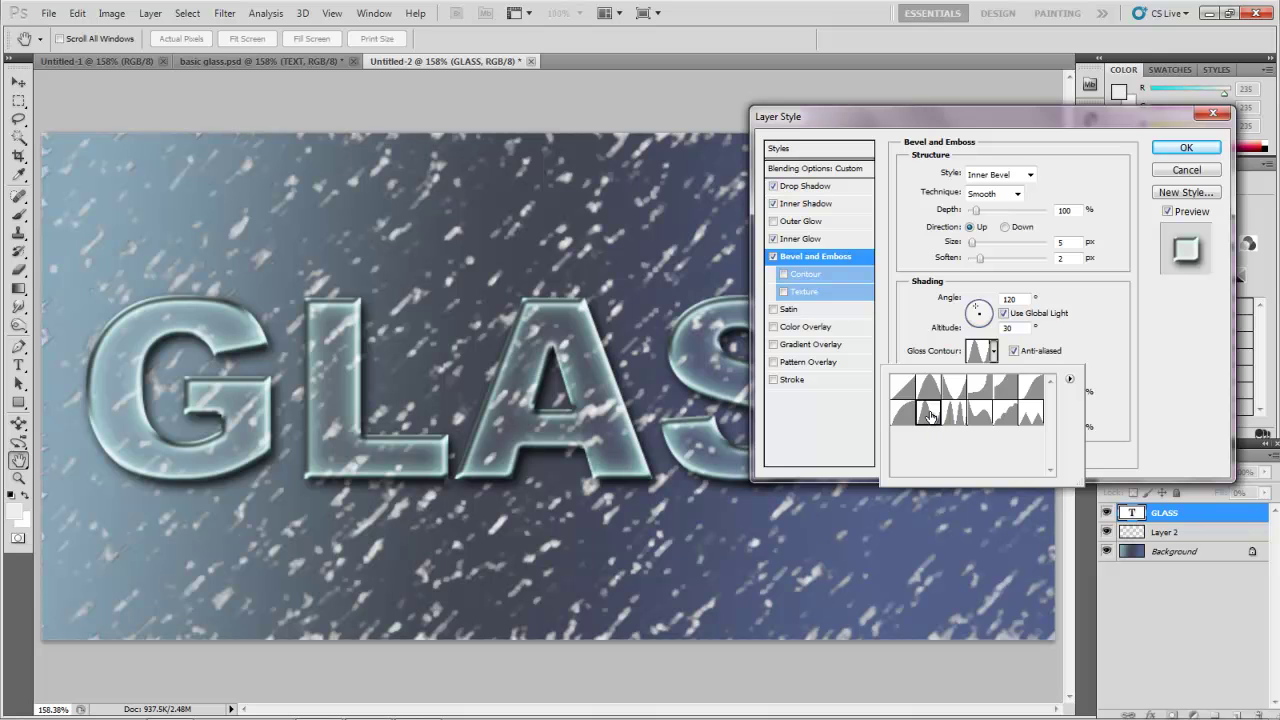
pyautogui.click(981, 415)
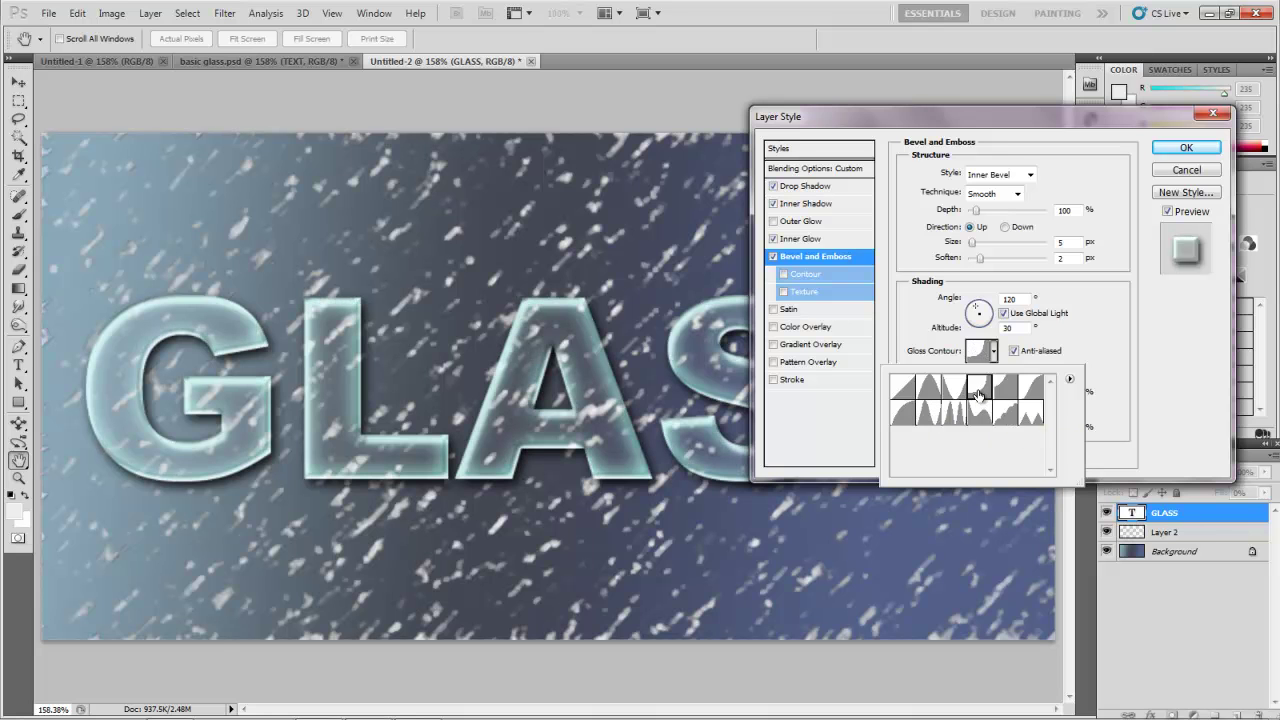
pyautogui.click(978, 393)
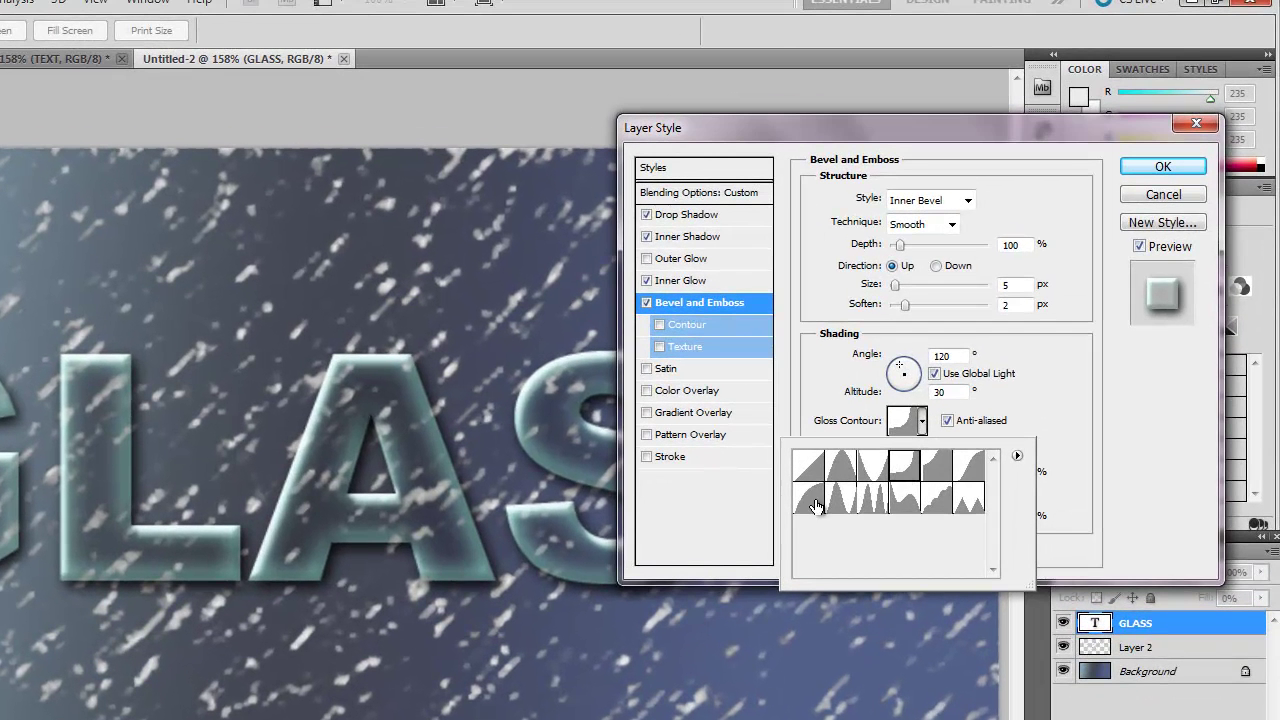
pyautogui.click(841, 503)
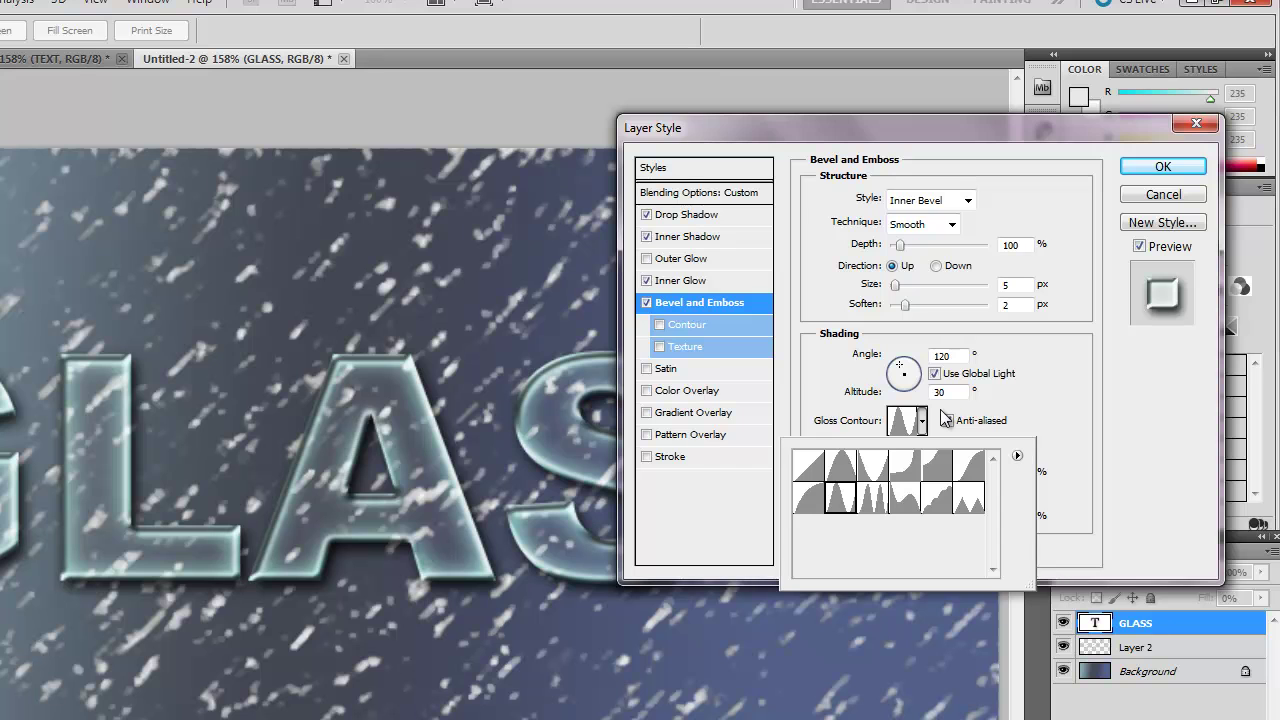
# Enable Satin and set its colour to teal
pyautogui.click(662, 372)
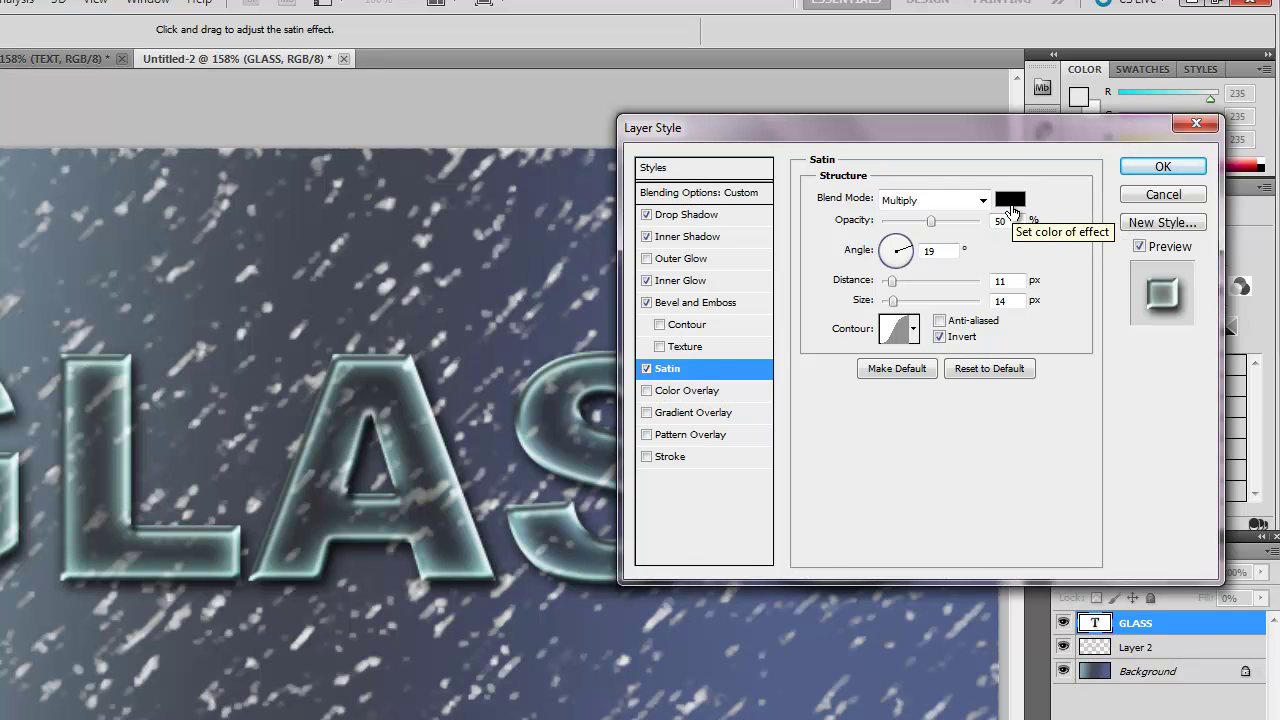
pyautogui.click(1010, 203)
pyautogui.click(1017, 230)
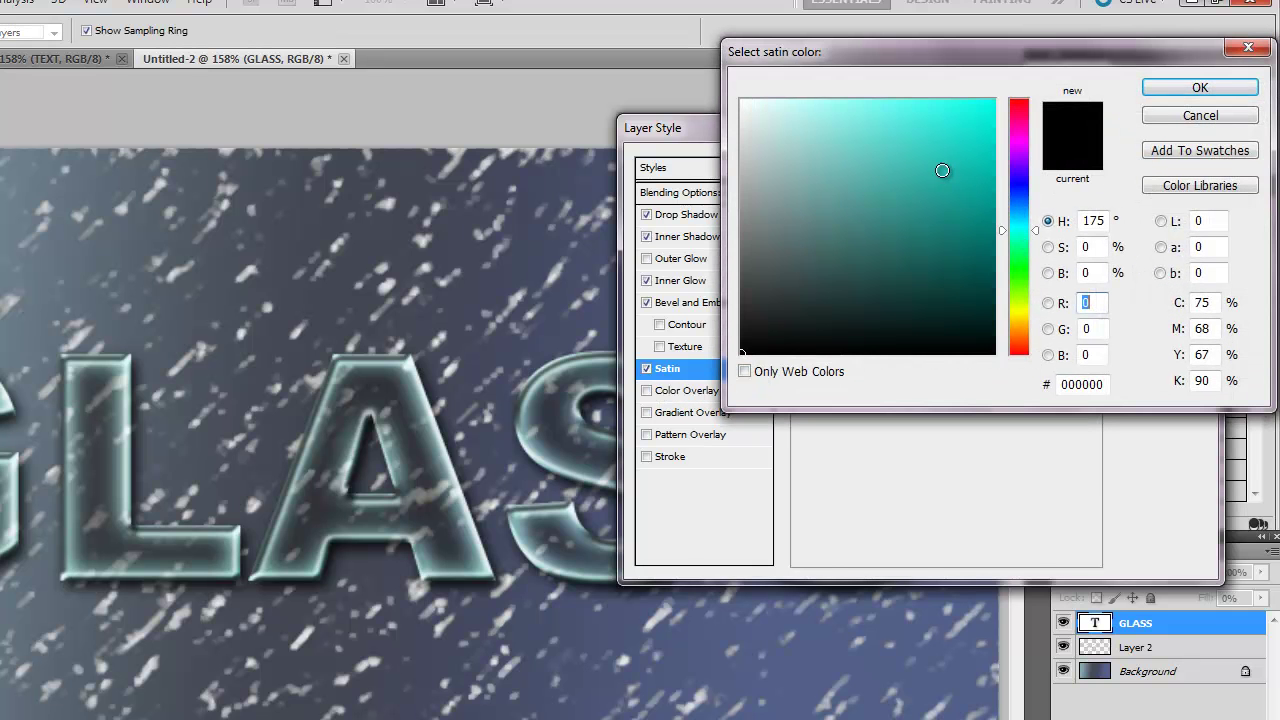
pyautogui.click(946, 167)
pyautogui.moveTo(946, 167); pyautogui.dragTo(847, 169)
pyautogui.click(1178, 86)
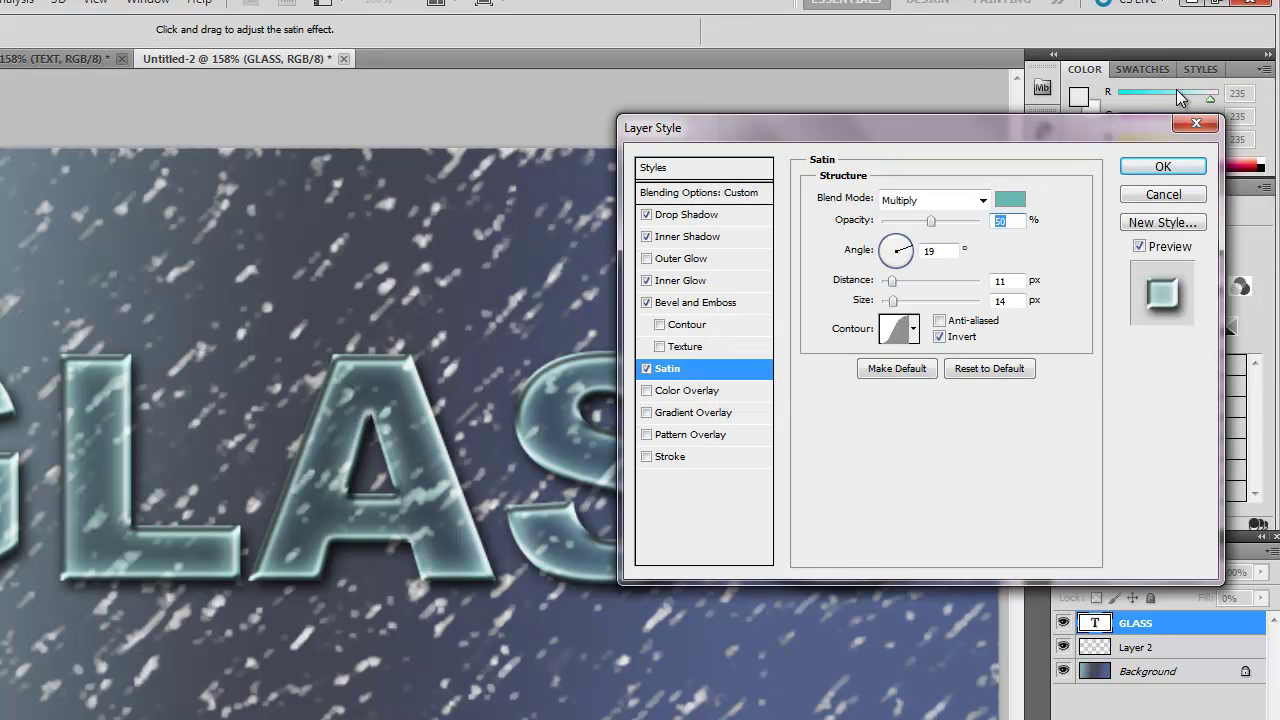
# Set the satin distance to 48 px and enlarge its size for a softer sheen
pyautogui.moveTo(893, 282); pyautogui.dragTo(932, 281)
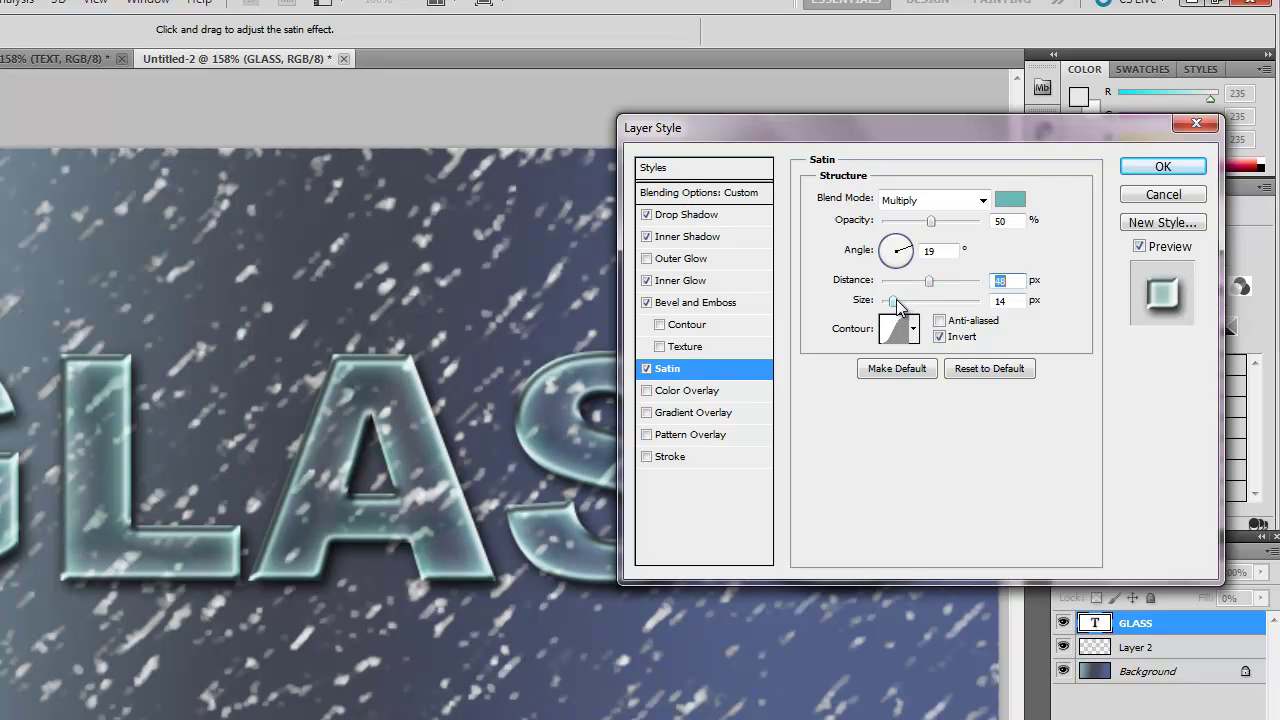
pyautogui.moveTo(896, 301)
pyautogui.mouseDown()
pyautogui.moveTo(910, 301)
pyautogui.moveTo(873, 303)
pyautogui.mouseUp()
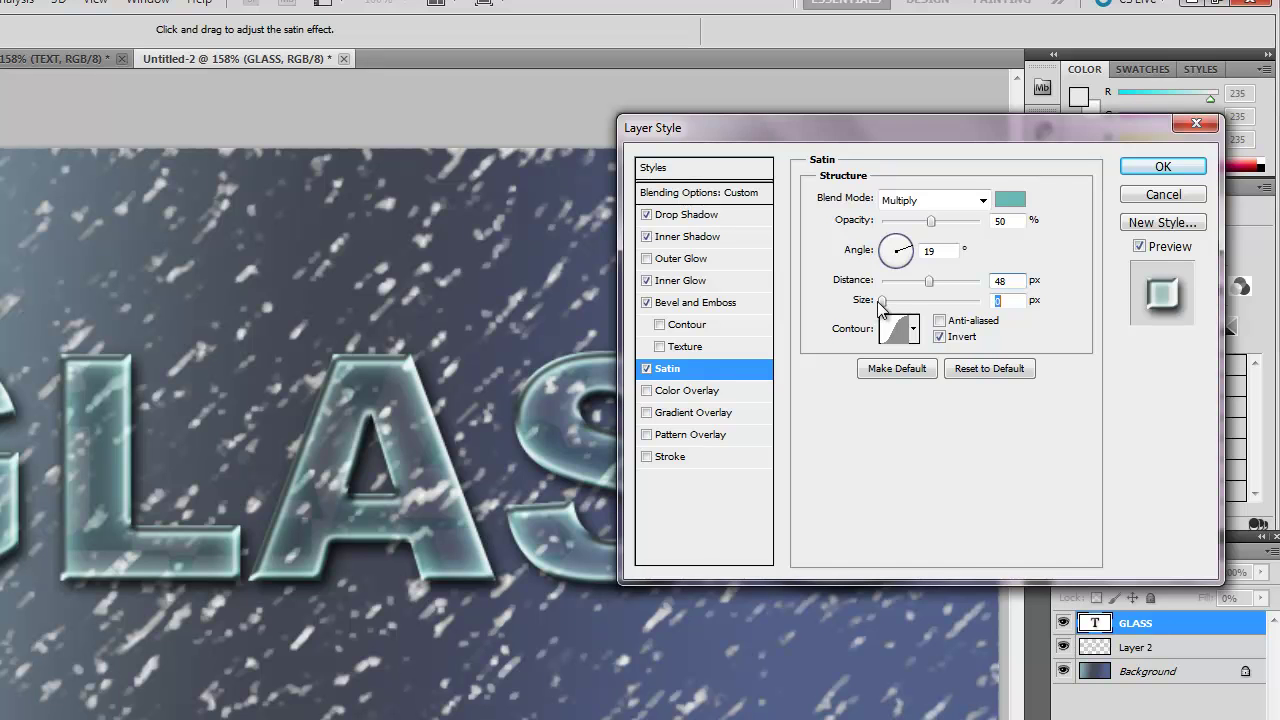
pyautogui.moveTo(878, 300); pyautogui.dragTo(912, 306)
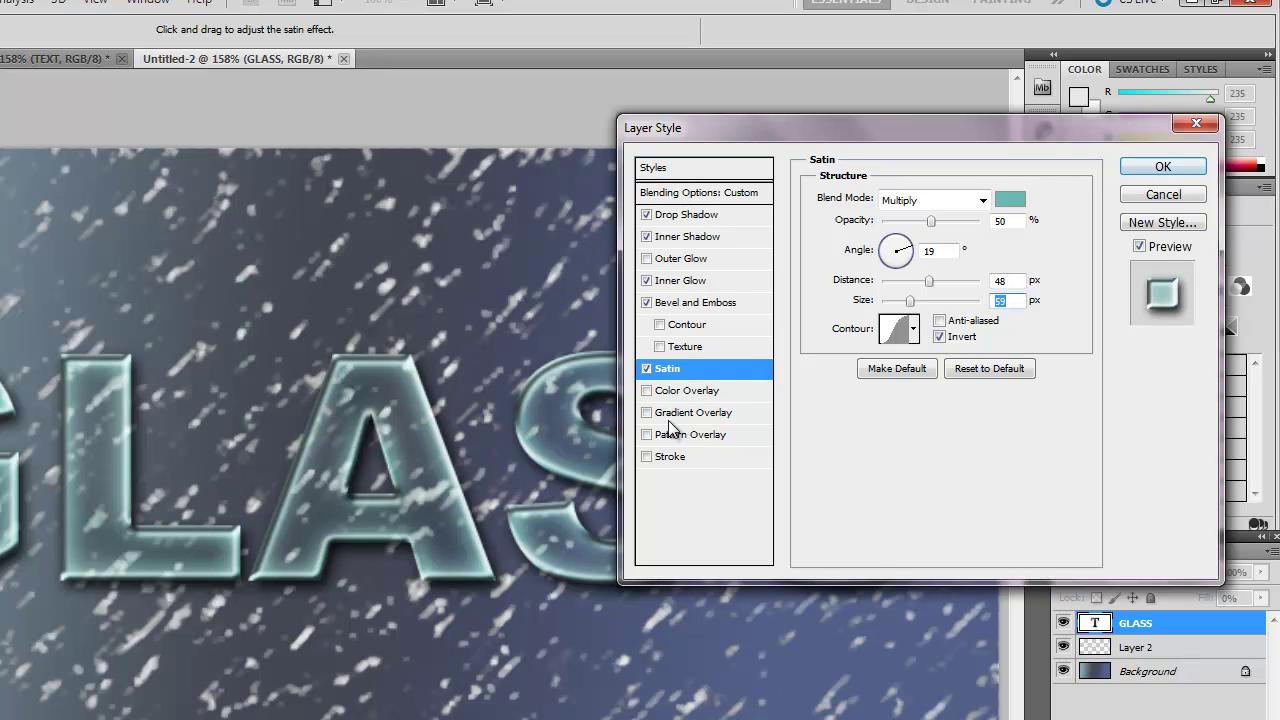
# Add a 3 px gradient-filled Stroke at 58% opacity in Soft Light mode
pyautogui.click(647, 457)
pyautogui.click(671, 457)
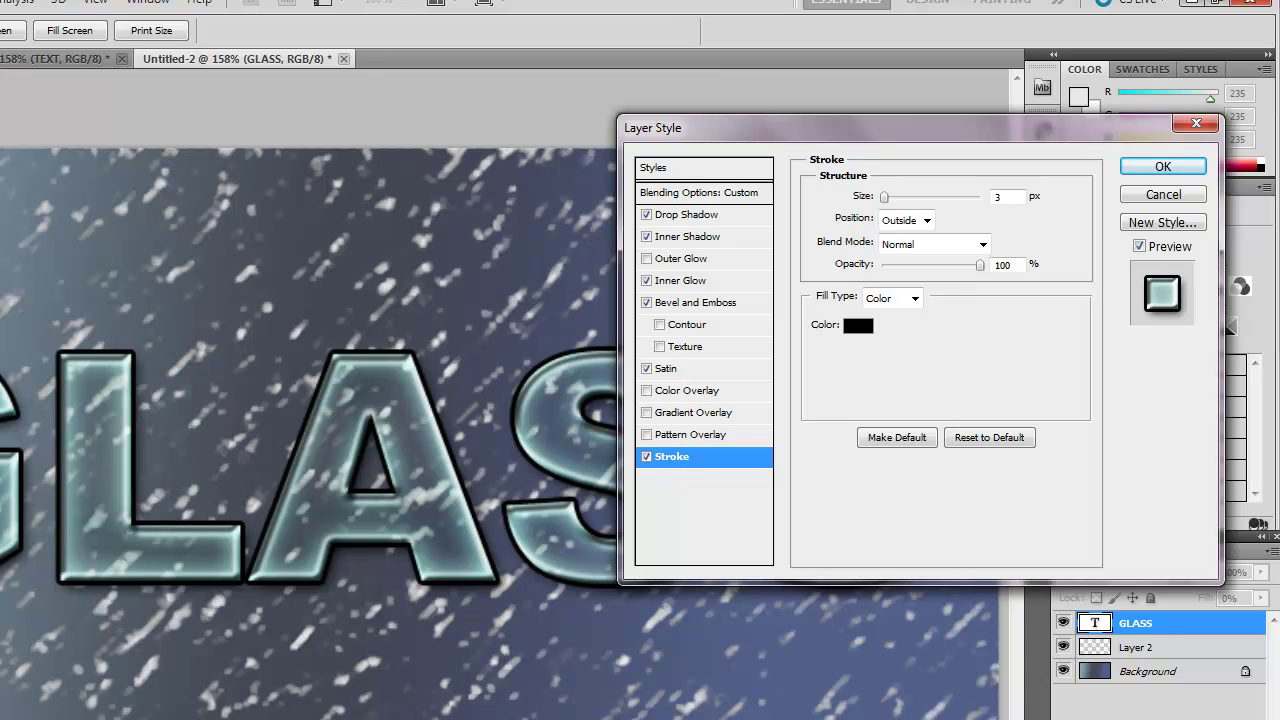
pyautogui.click(914, 300)
pyautogui.click(895, 324)
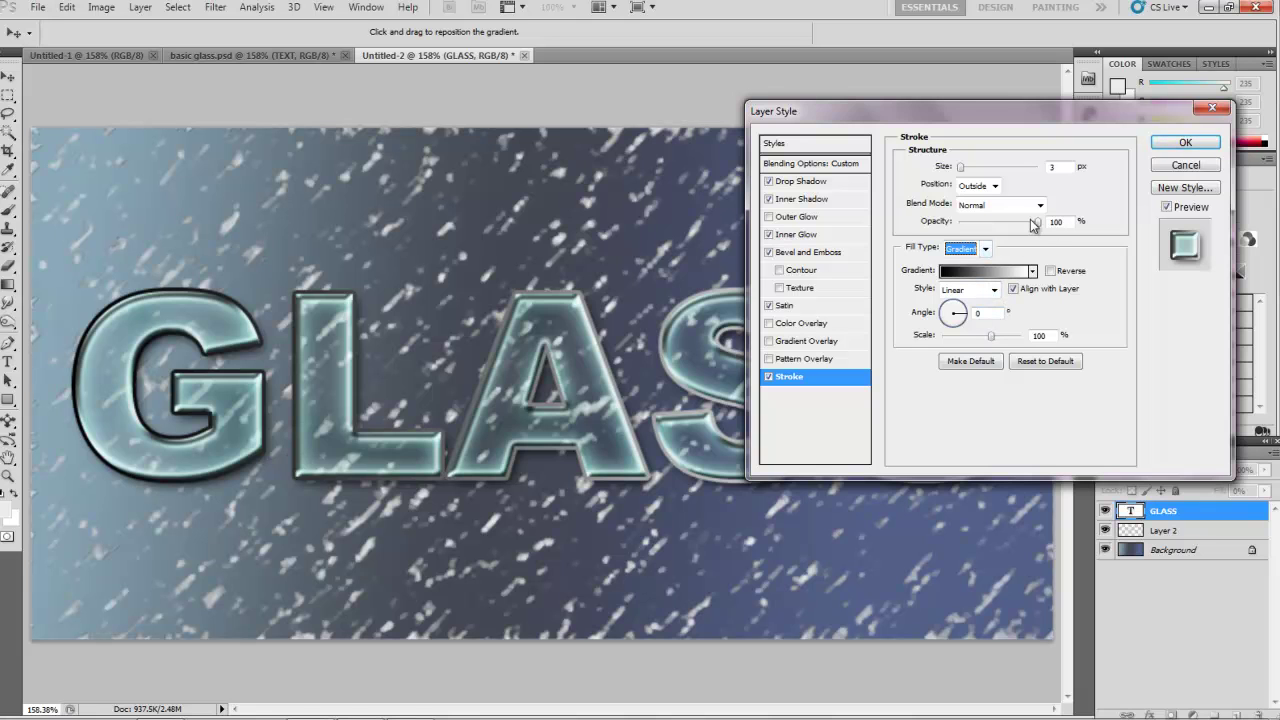
pyautogui.moveTo(1033, 224)
pyautogui.mouseDown()
pyautogui.moveTo(995, 230)
pyautogui.moveTo(1005, 225)
pyautogui.mouseUp()
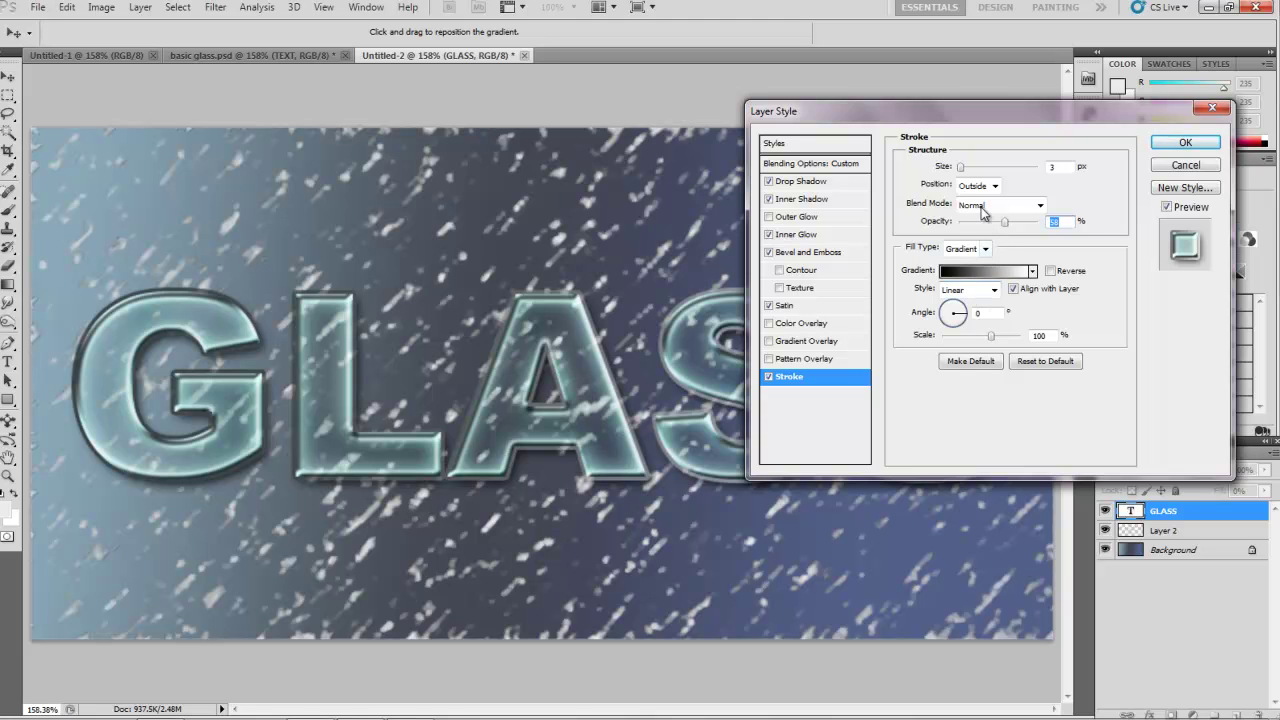
pyautogui.moveTo(867, 115); pyautogui.dragTo(775, 177)
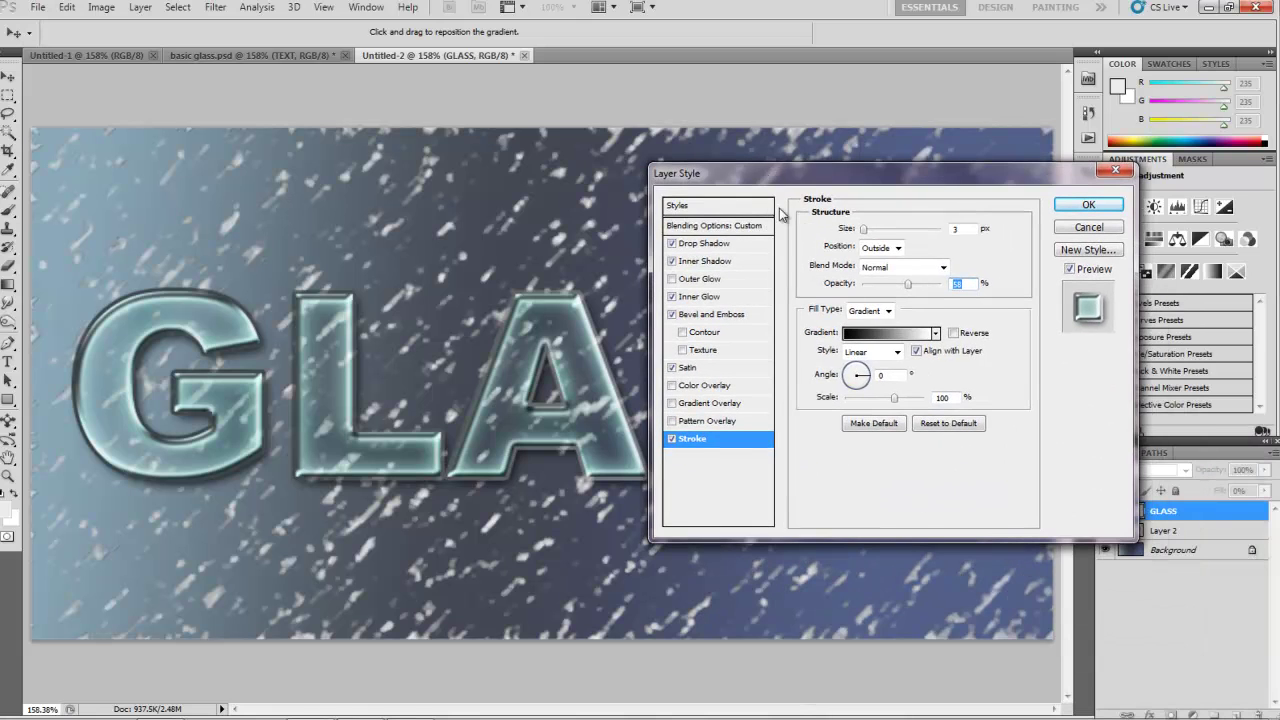
pyautogui.click(942, 267)
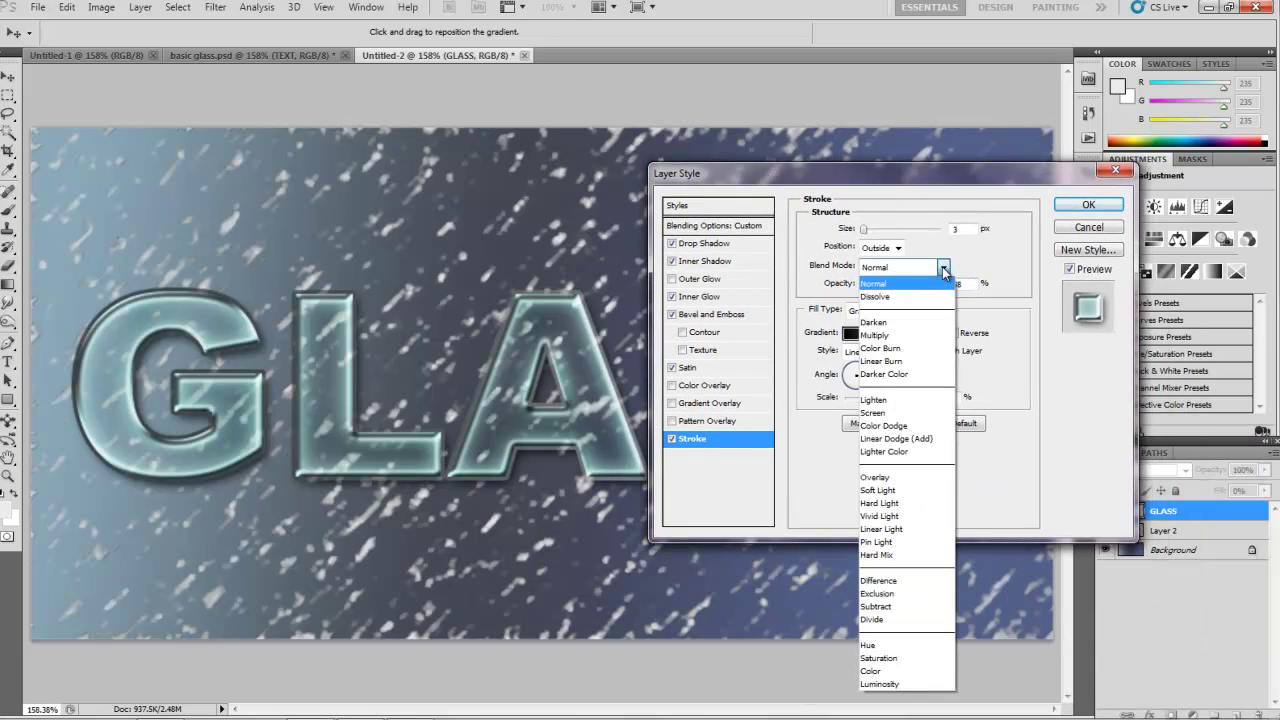
pyautogui.click(877, 491)
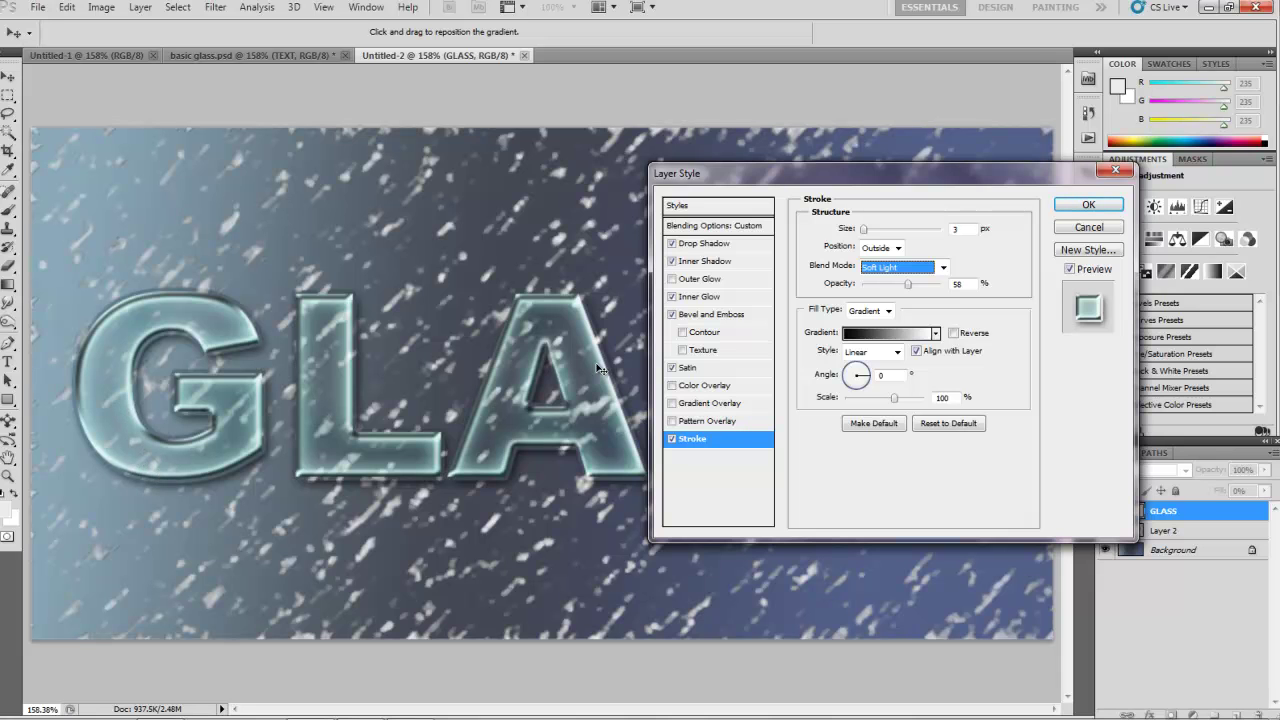
# Apply the finished layer effects to the GLASS layer
pyautogui.click(1088, 204)
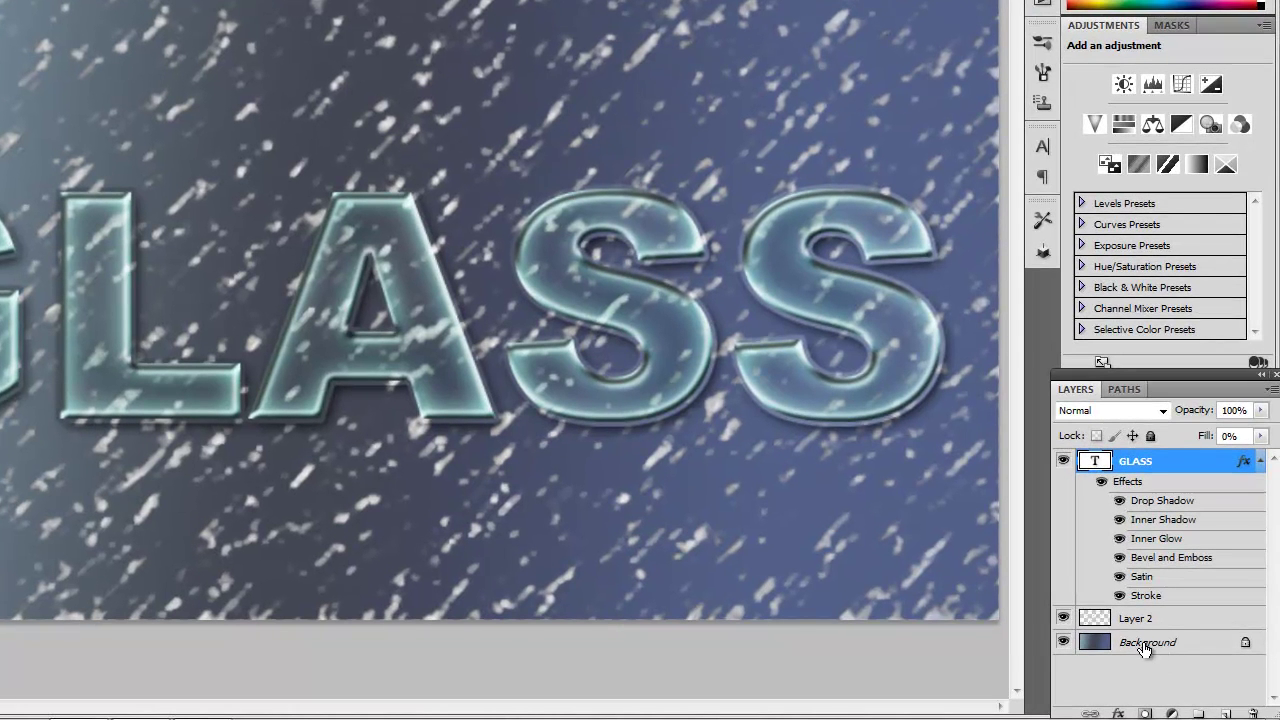
# Duplicate the Background layer to create Background copy
pyautogui.moveTo(1146, 648); pyautogui.dragTo(1227, 713)
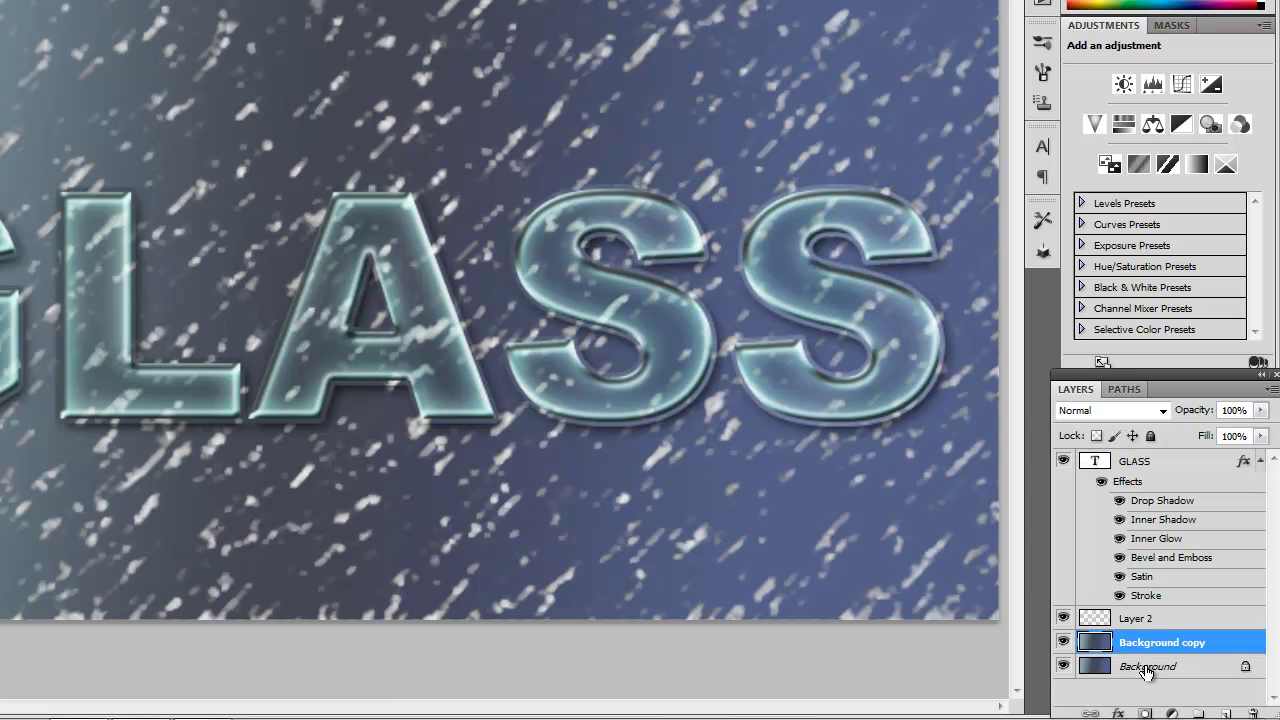
# Mask Layer 2 with a selection of the GLASS letters
pyautogui.click(1136, 463)
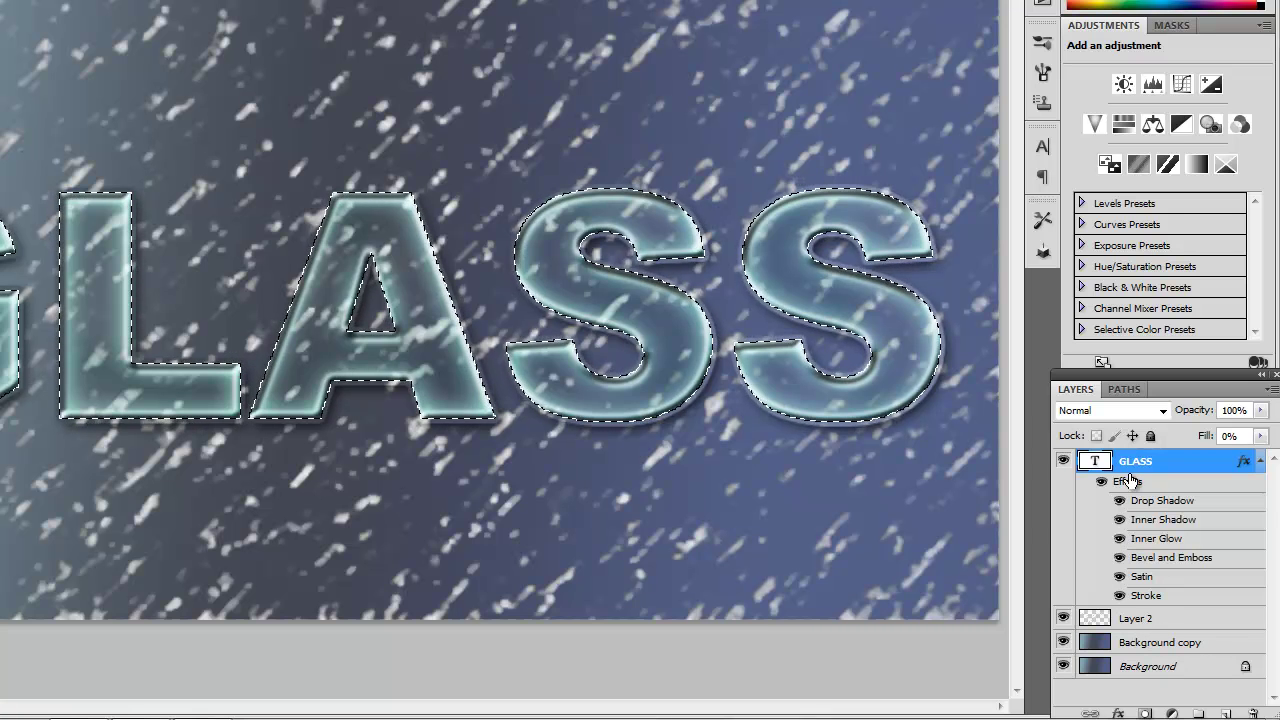
pyautogui.click(1137, 619)
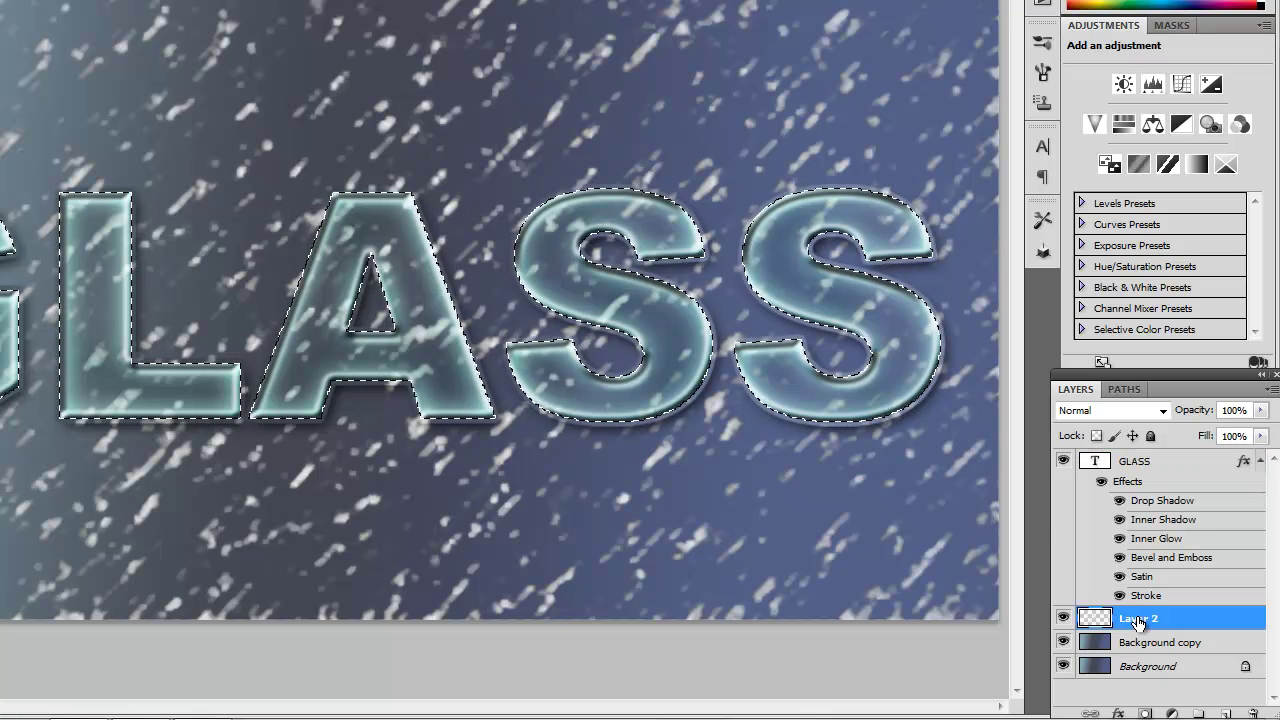
pyautogui.click(1145, 713)
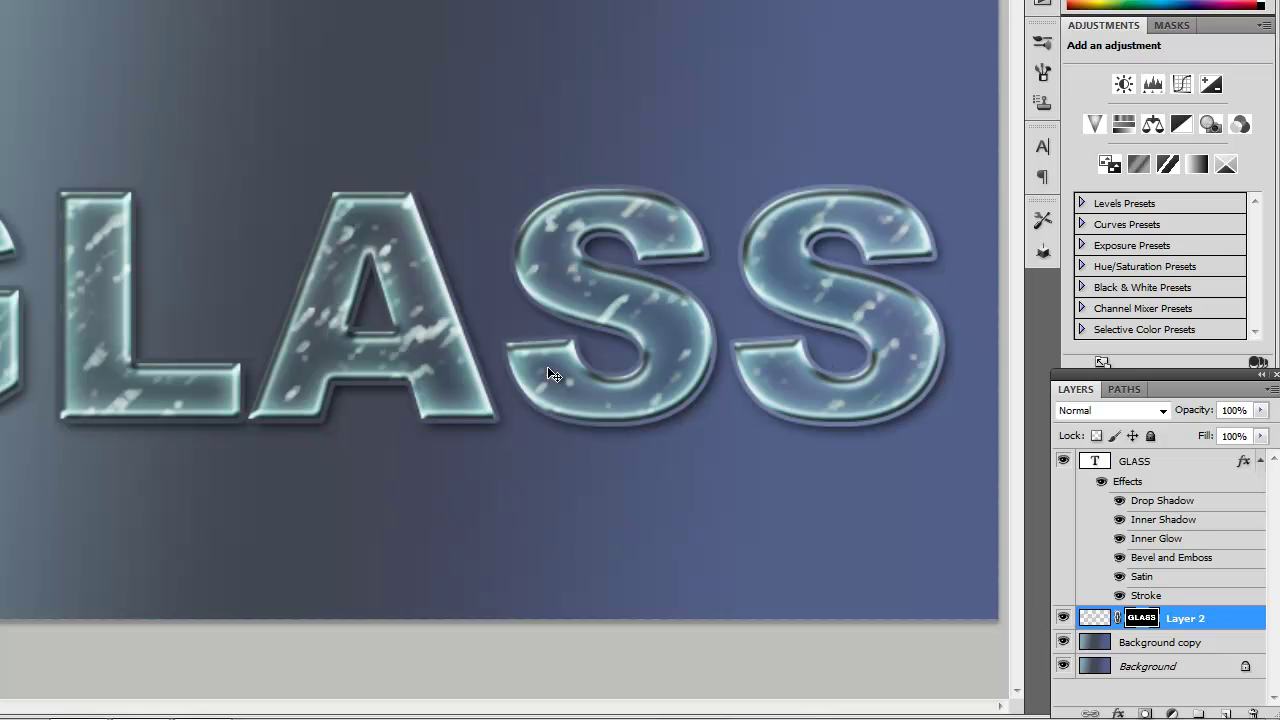
# Mask the Background copy layer with the GLASS letter selection too
pyautogui.click(1152, 645)
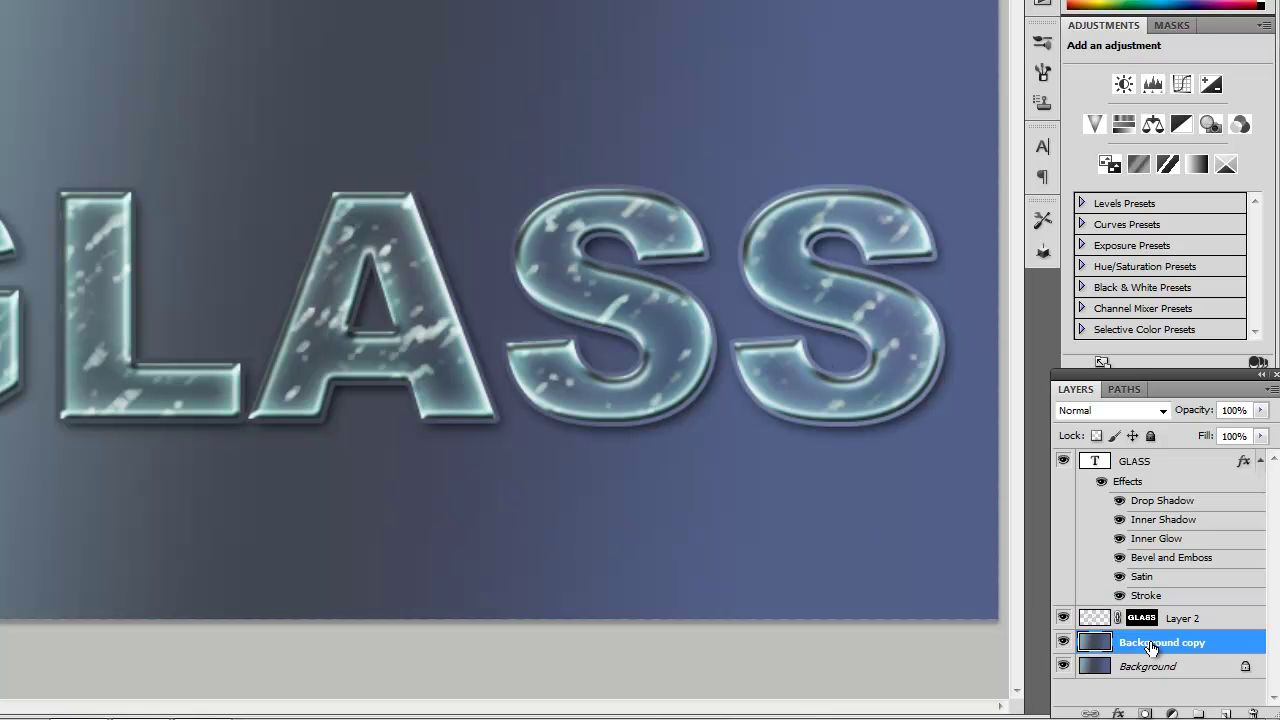
pyautogui.keyDown('ctrl'); pyautogui.click(1095, 463); pyautogui.keyUp('ctrl')
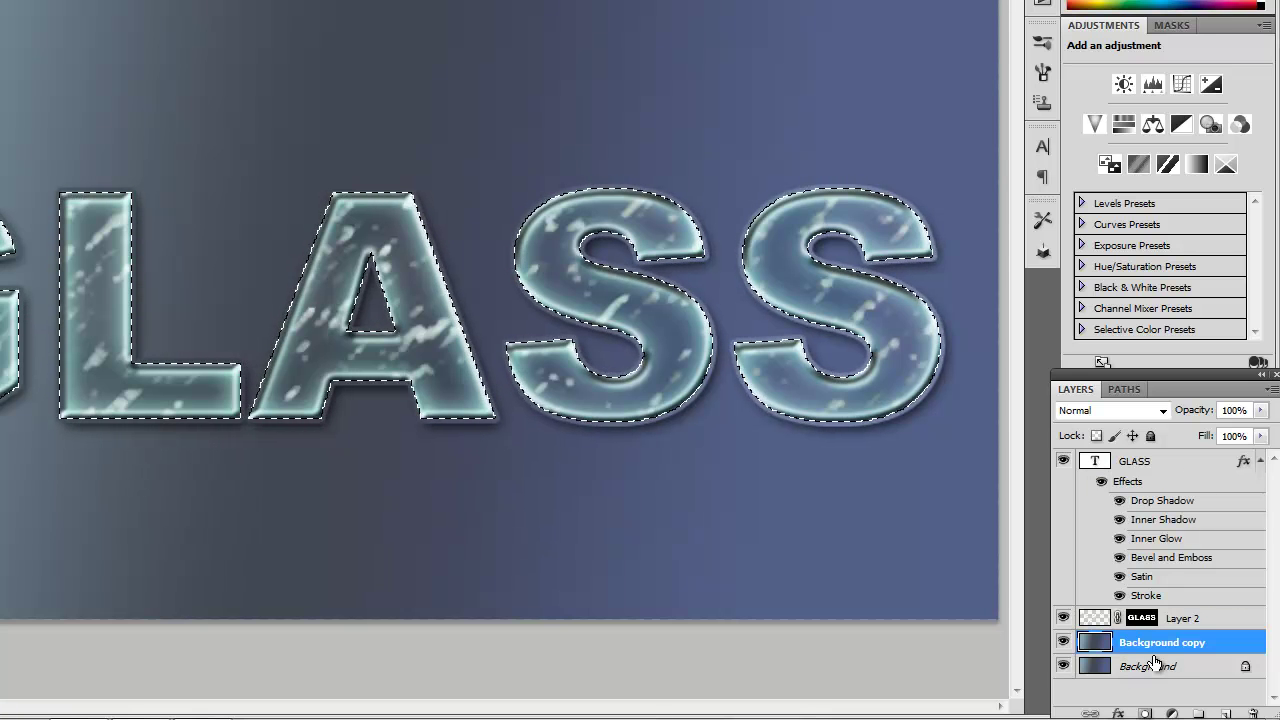
pyautogui.click(1147, 714)
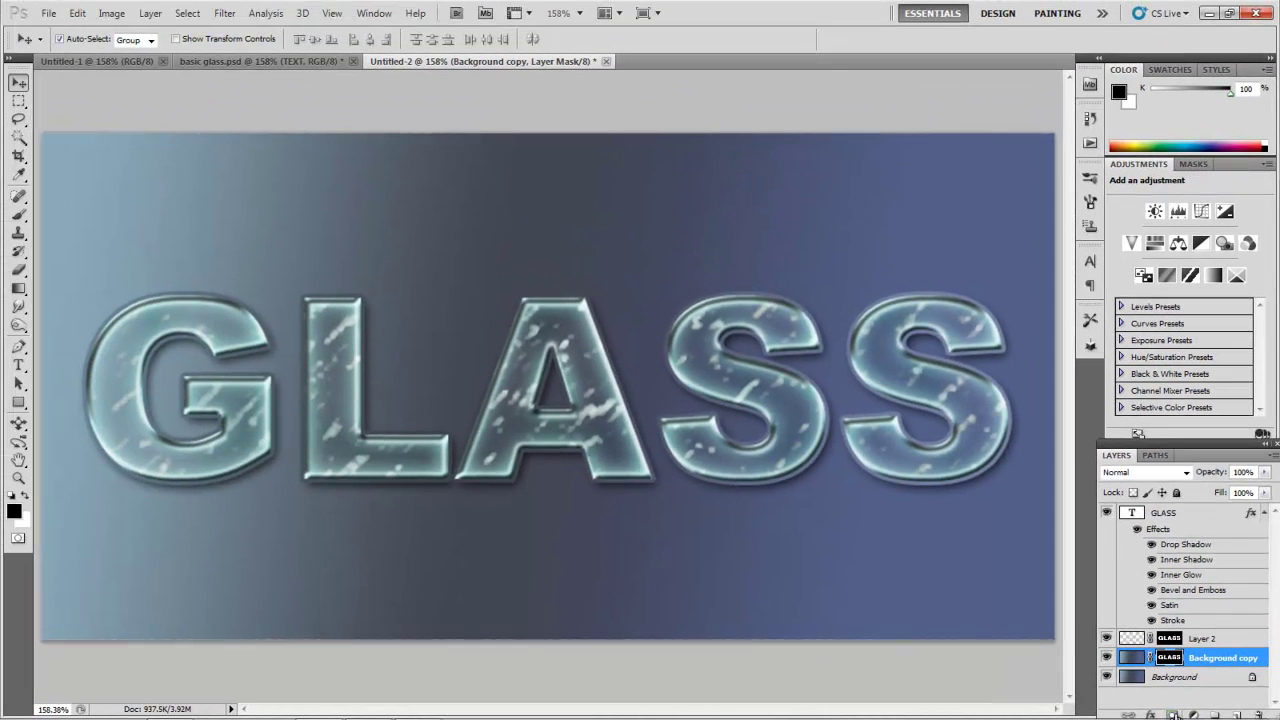
# Hide the original Background layer and lower Layer 2's opacity to 36%
pyautogui.click(1106, 677)
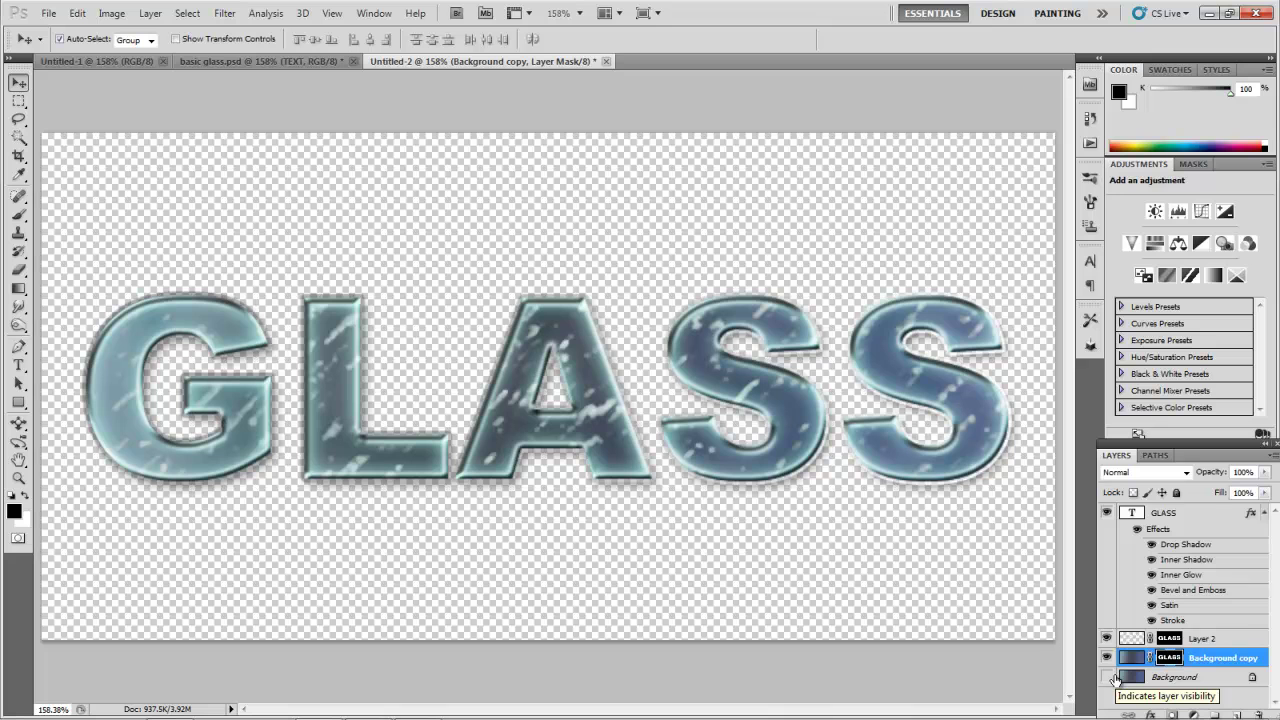
pyautogui.click(1206, 642)
pyautogui.click(1265, 472)
pyautogui.moveTo(1266, 490); pyautogui.dragTo(1216, 500)
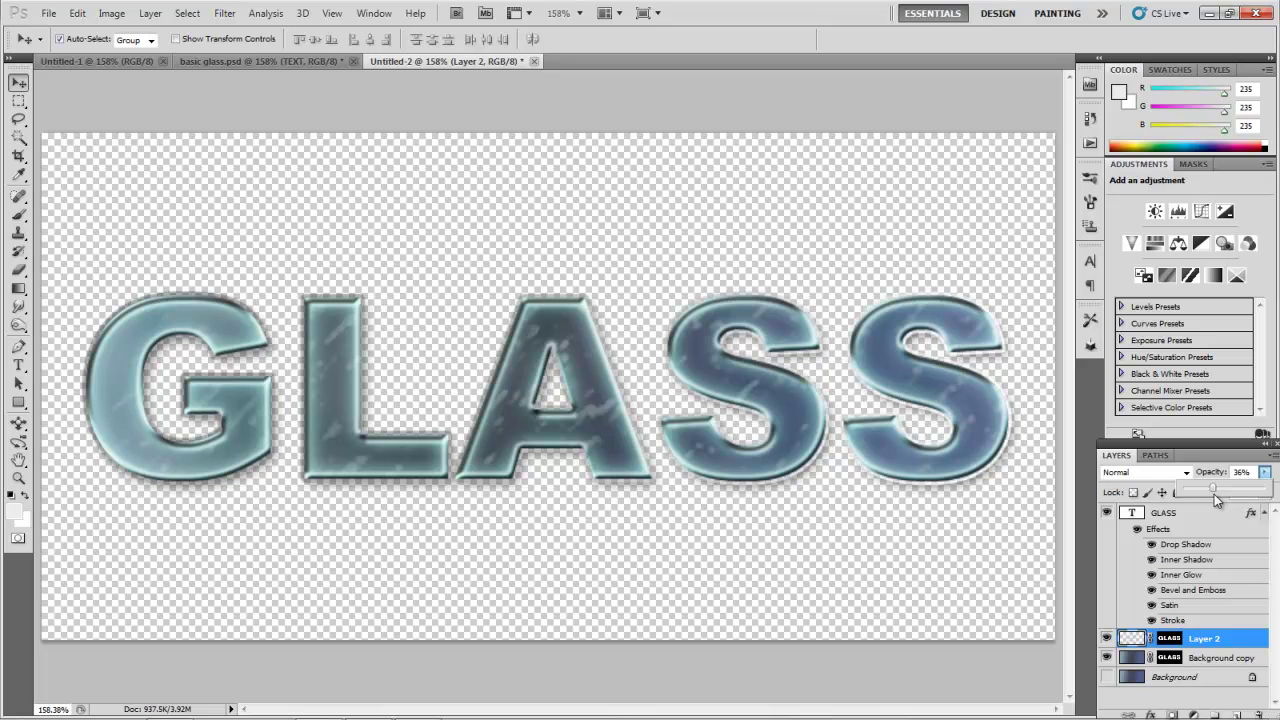